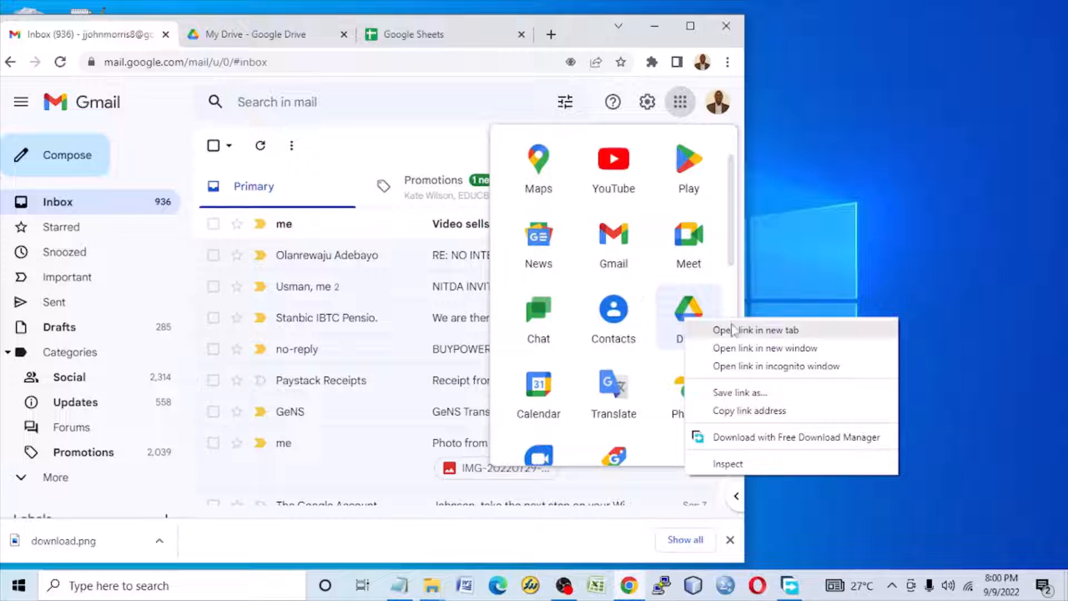
# Step: Find Sheets in the Google apps list and bring up the options for opening its link
pyautogui.press('Escape')
pyautogui.scroll(-4, 651, 305)
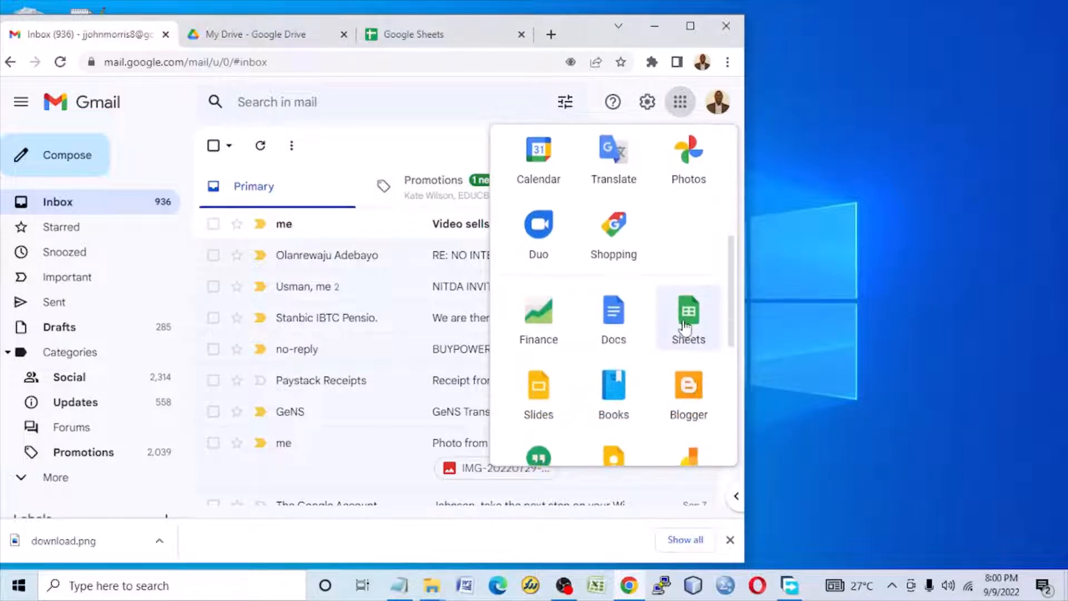
pyautogui.rightClick(693, 323)
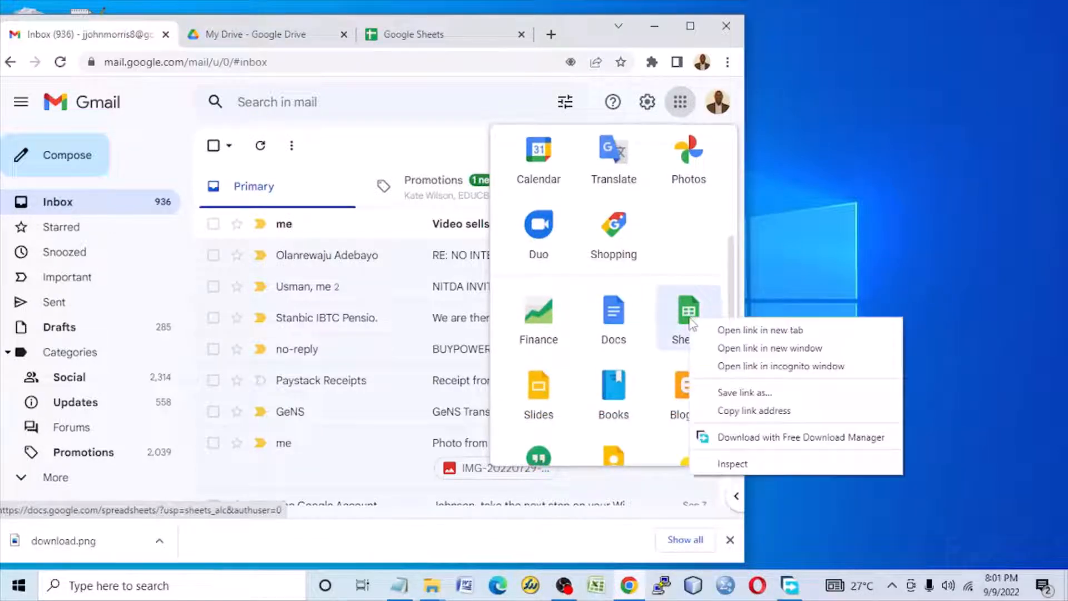
# Step: Maximize the browser window and look over the Google Drive and Google Sheets home pages
pyautogui.click(307, 38)
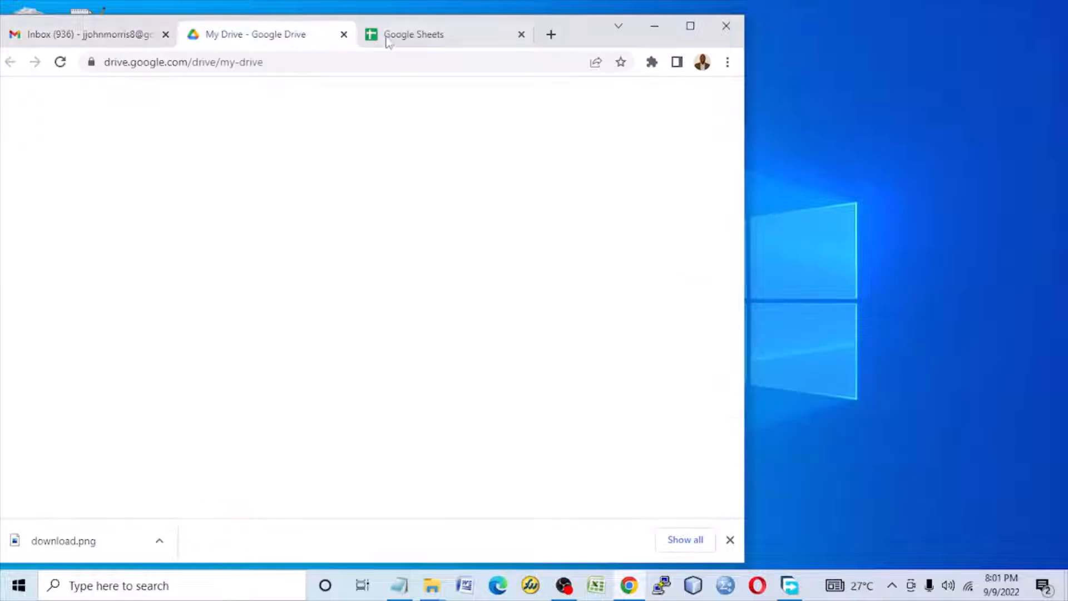
pyautogui.click(691, 26)
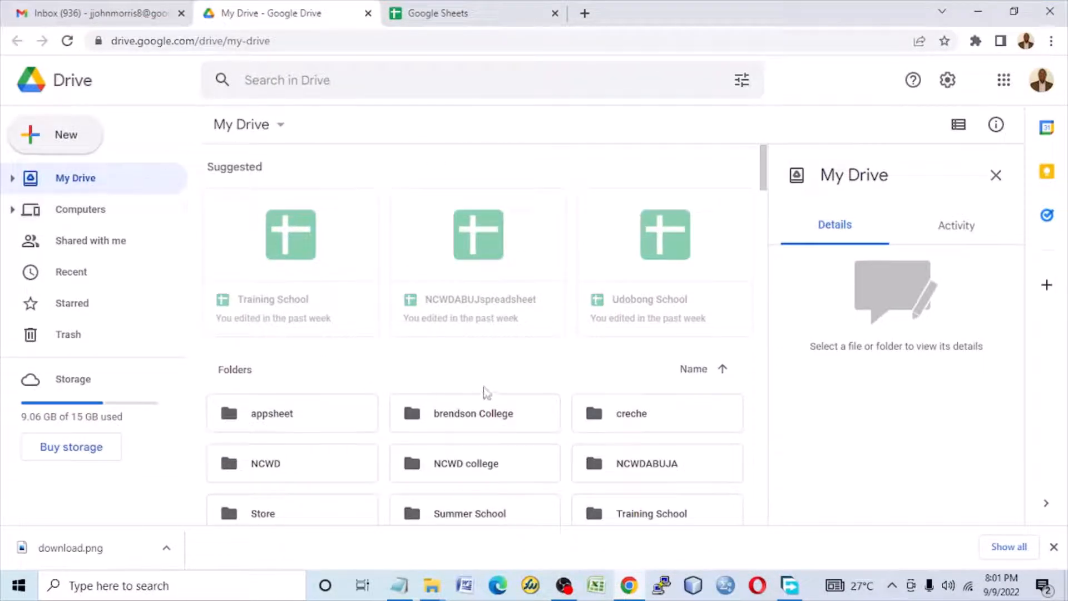
pyautogui.click(477, 14)
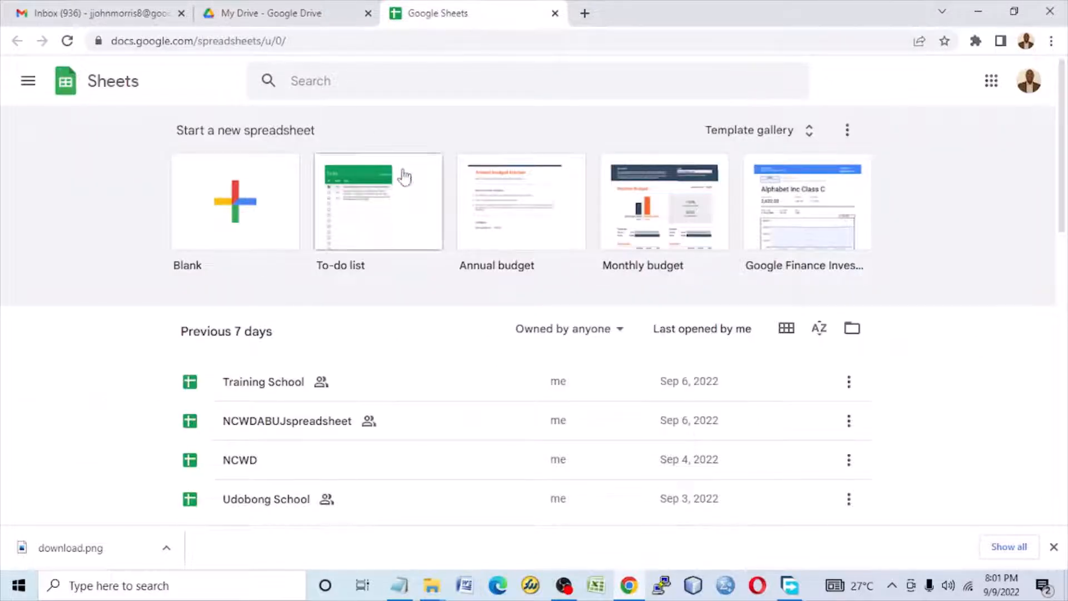
pyautogui.click(318, 18)
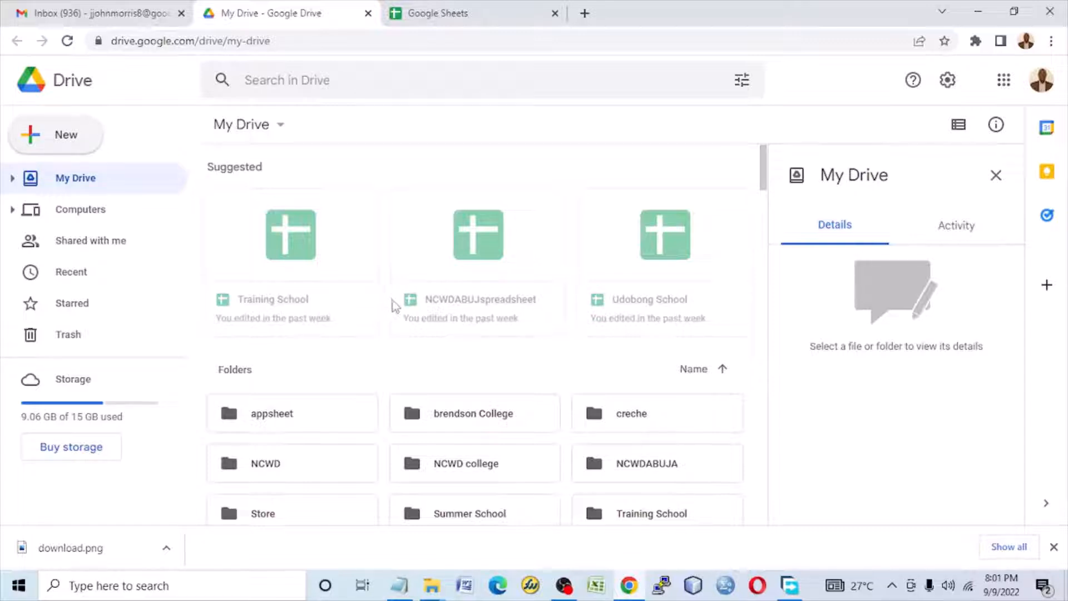
pyautogui.click(502, 16)
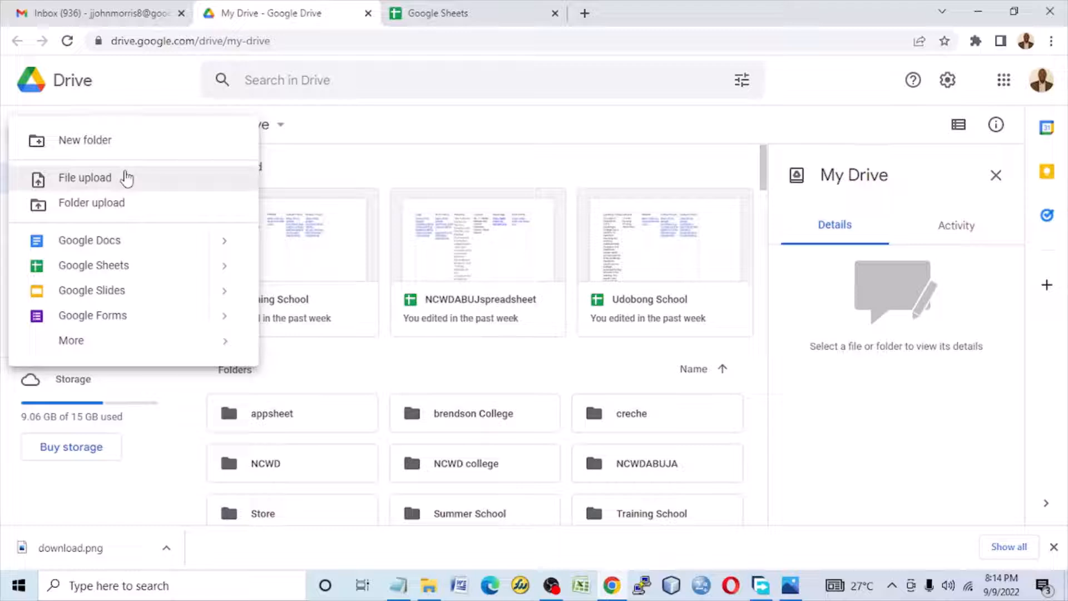
# Step: Create a folder in My Drive named with the account owner's abbreviated name and open it
pyautogui.click(107, 140)
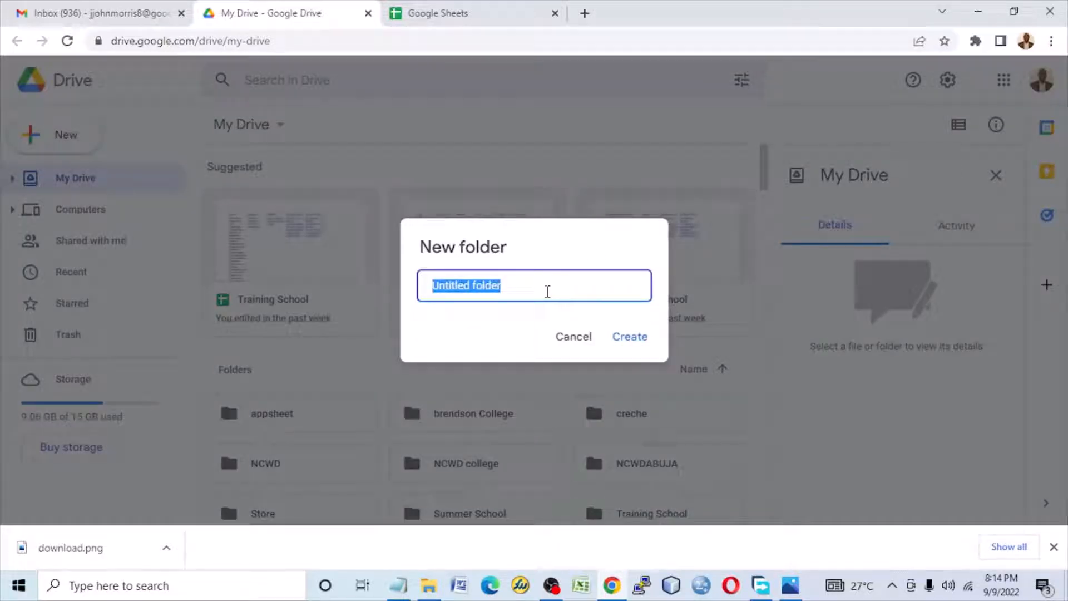
pyautogui.write('JMorris')
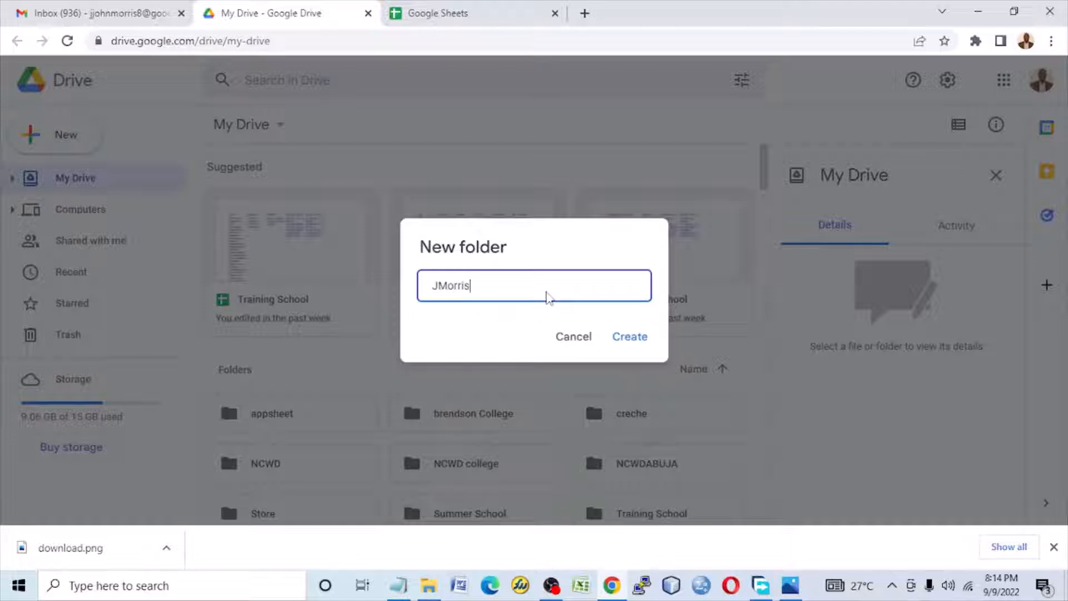
pyautogui.click(631, 338)
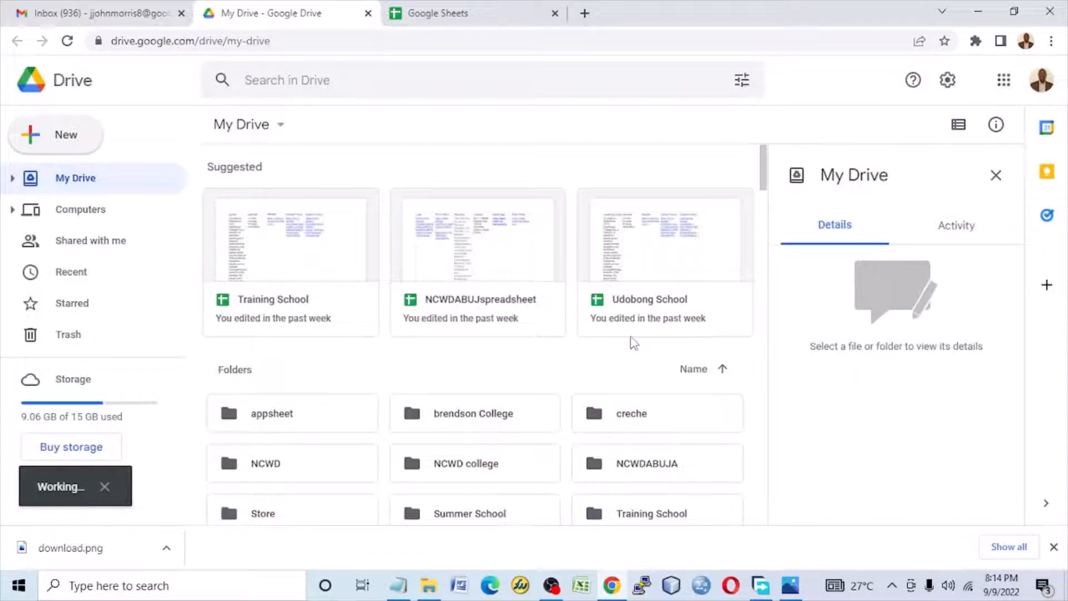
pyautogui.scroll(-4, 632, 301)
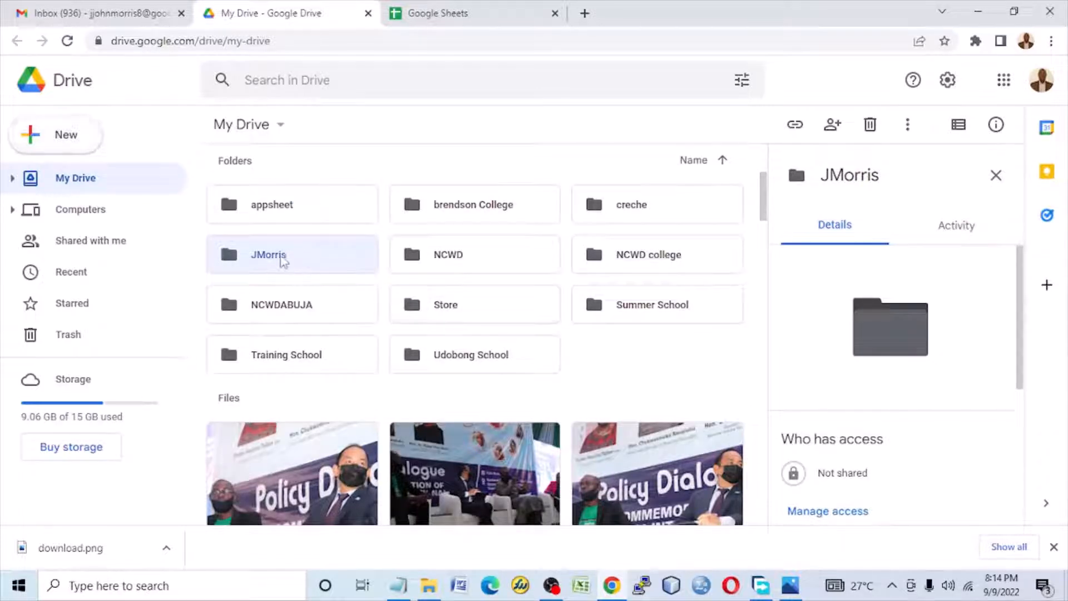
pyautogui.doubleClick(284, 260)
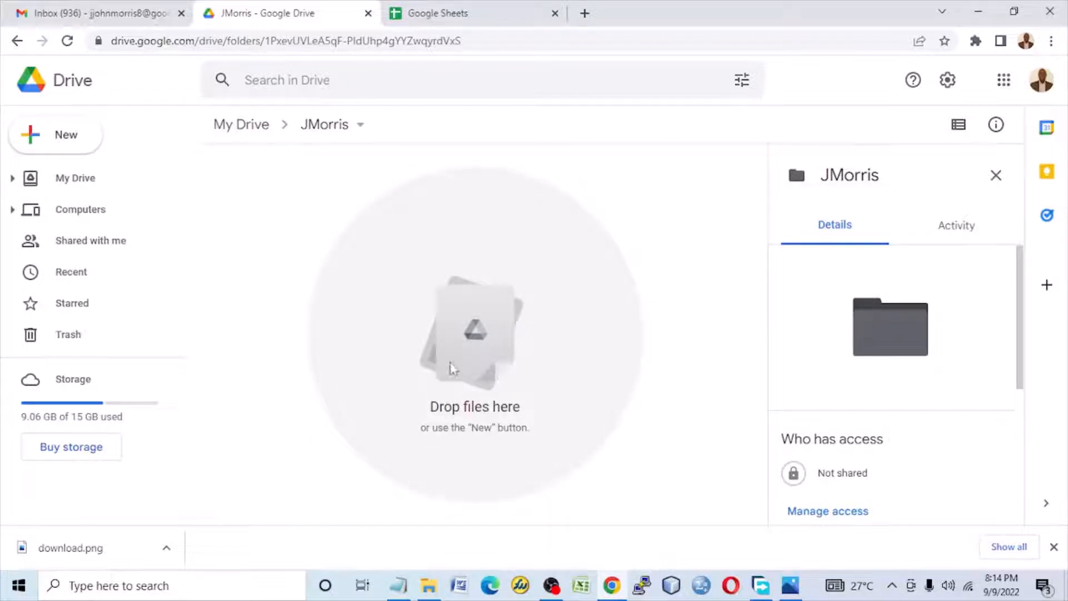
# Step: Open the desktop folder project 1 in File Explorer and arrange its window beside the browser showing the empty Drive folder
pyautogui.click(1013, 11)
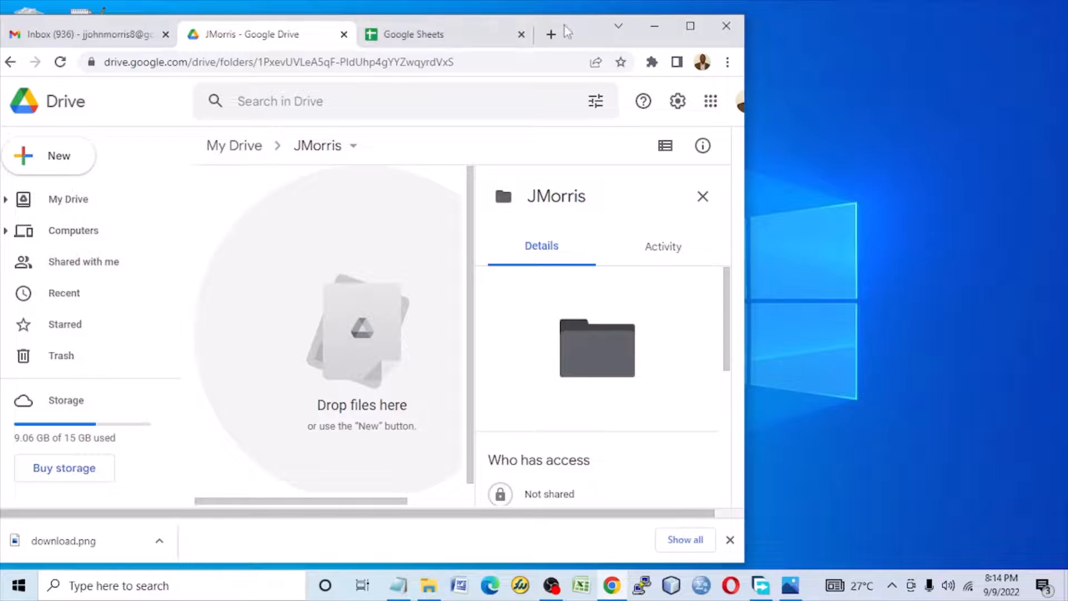
pyautogui.moveTo(572, 31); pyautogui.dragTo(837, 46)
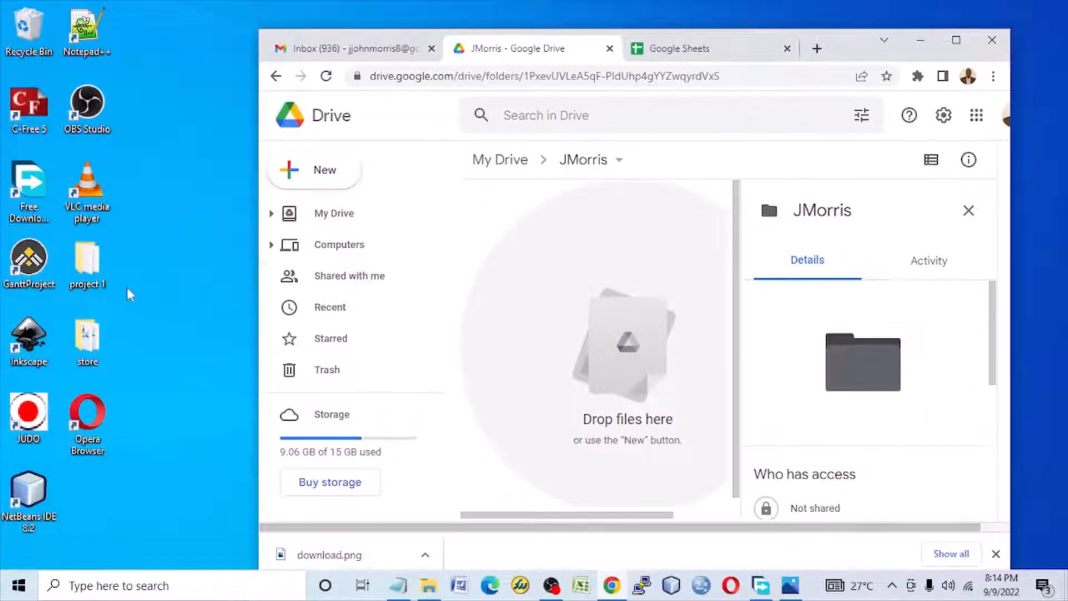
pyautogui.doubleClick(73, 261)
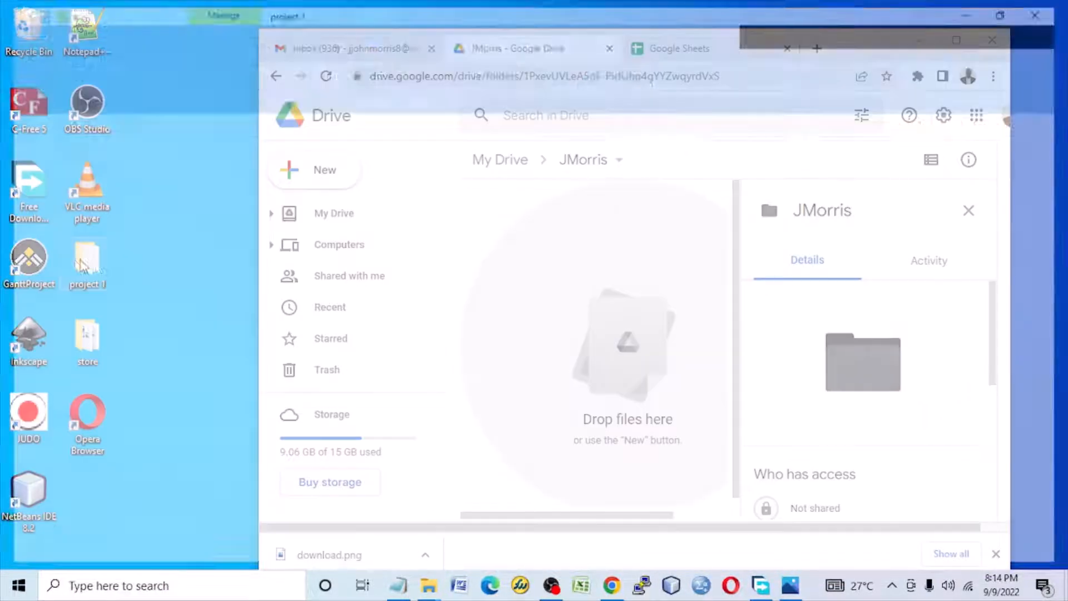
pyautogui.click(1013, 8)
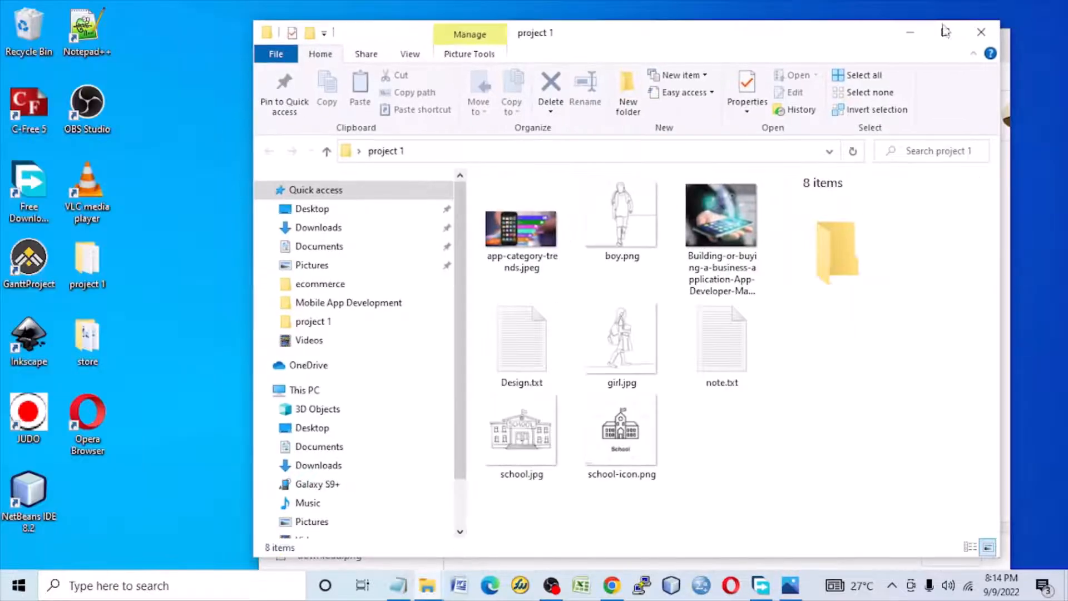
pyautogui.moveTo(845, 42); pyautogui.dragTo(433, 45)
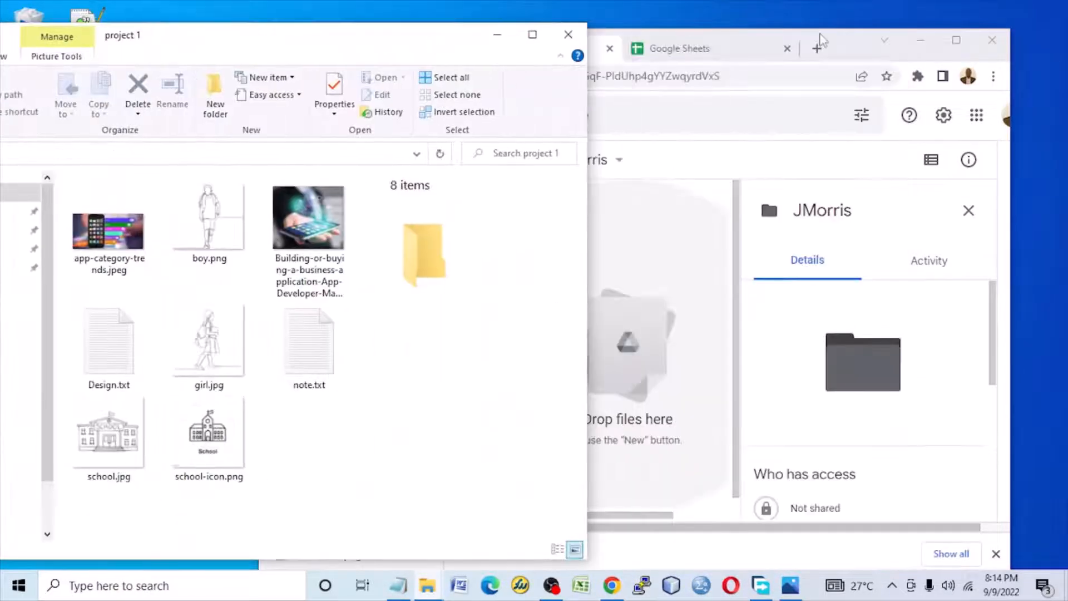
pyautogui.moveTo(855, 41); pyautogui.dragTo(952, 41)
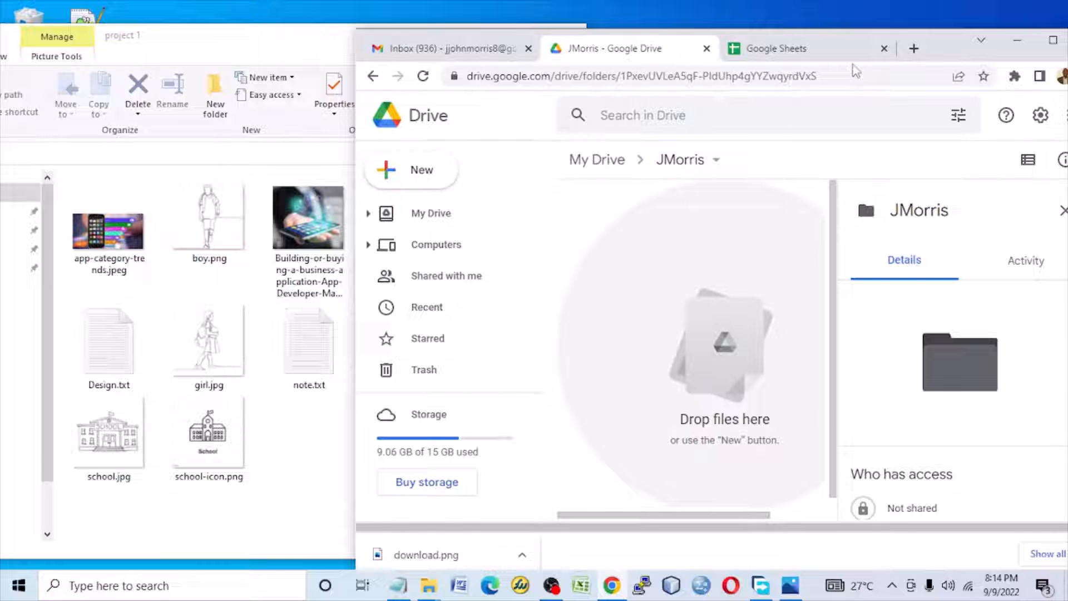
pyautogui.click(305, 47)
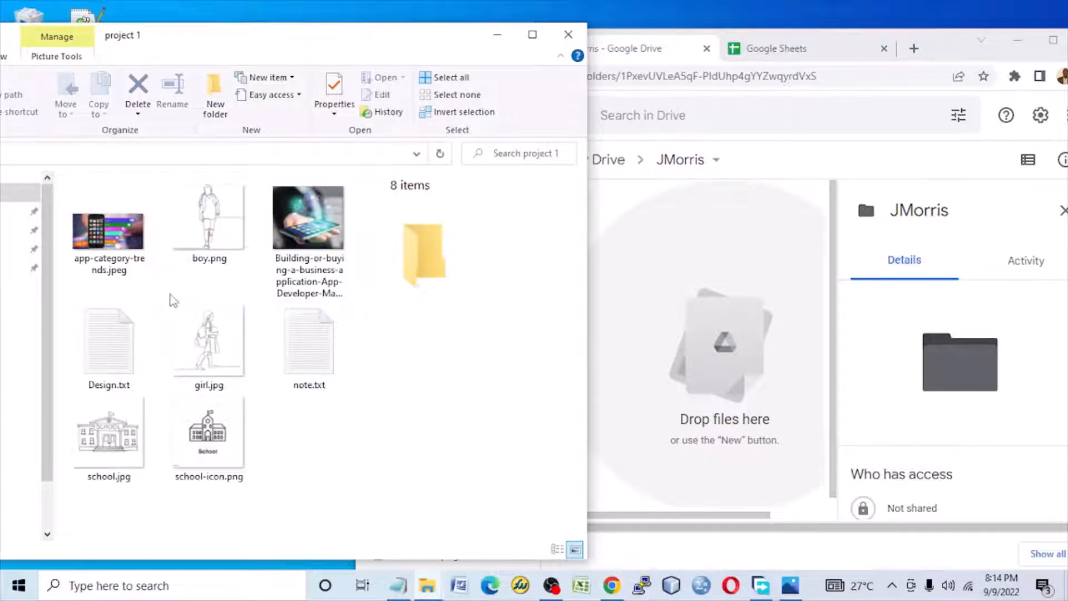
# Step: Upload the six image files from project 1 to the open Drive folder, leaving out Design.txt and note.txt
pyautogui.click(122, 256)
pyautogui.keyDown('ctrl'); pyautogui.click(201, 245); pyautogui.keyUp('ctrl')
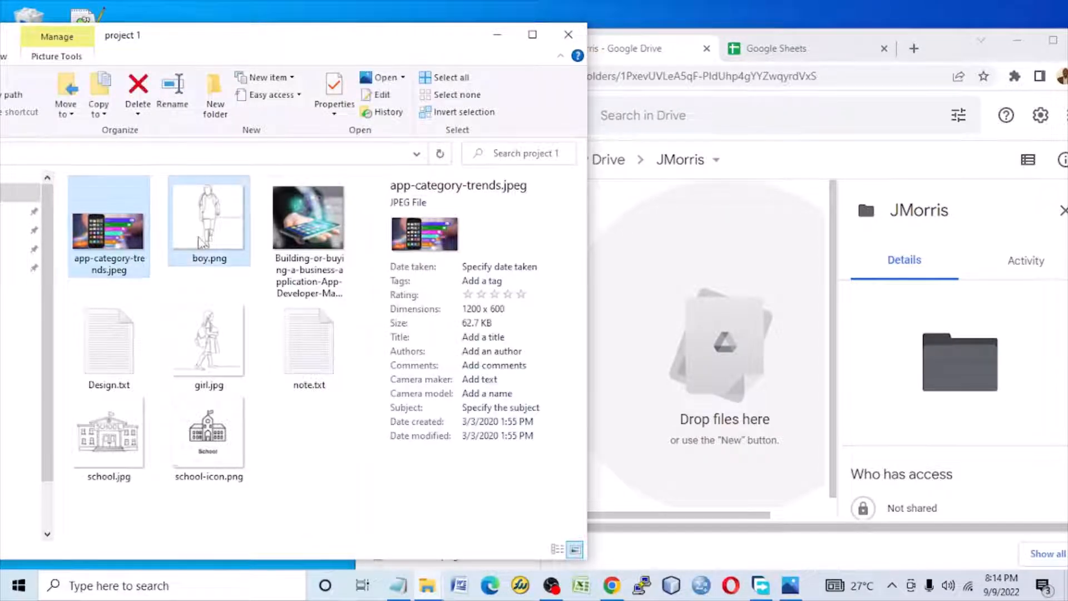
pyautogui.keyDown('ctrl'); pyautogui.click(222, 348); pyautogui.keyUp('ctrl')
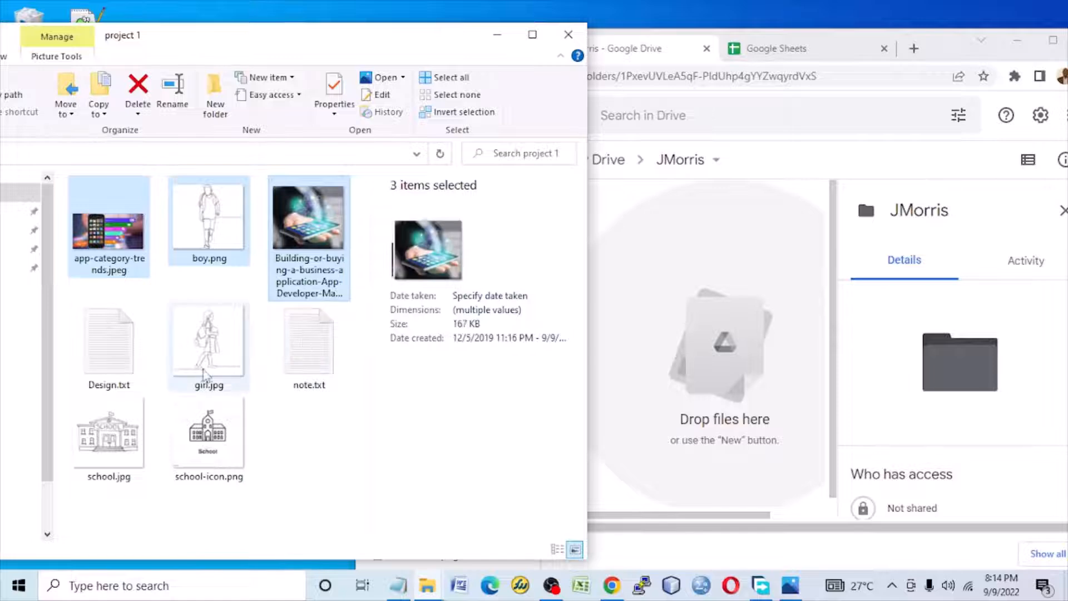
pyautogui.keyDown('ctrl'); pyautogui.click(213, 431); pyautogui.keyUp('ctrl')
pyautogui.keyDown('ctrl'); pyautogui.click(111, 439); pyautogui.keyUp('ctrl')
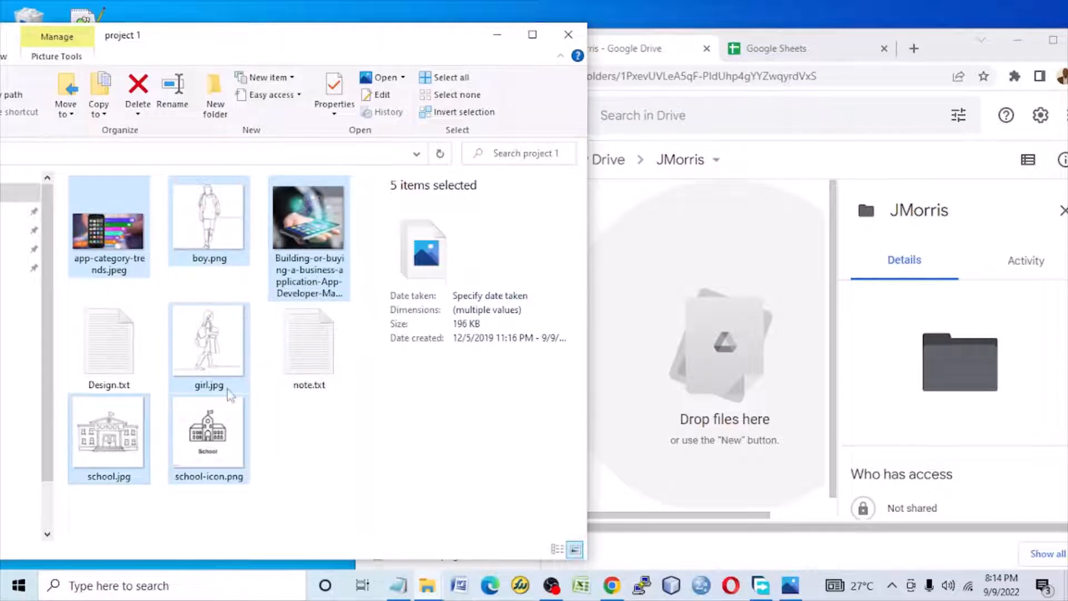
pyautogui.keyDown('ctrl'); pyautogui.click(346, 282); pyautogui.keyUp('ctrl')
pyautogui.moveTo(595, 328); pyautogui.dragTo(706, 337)
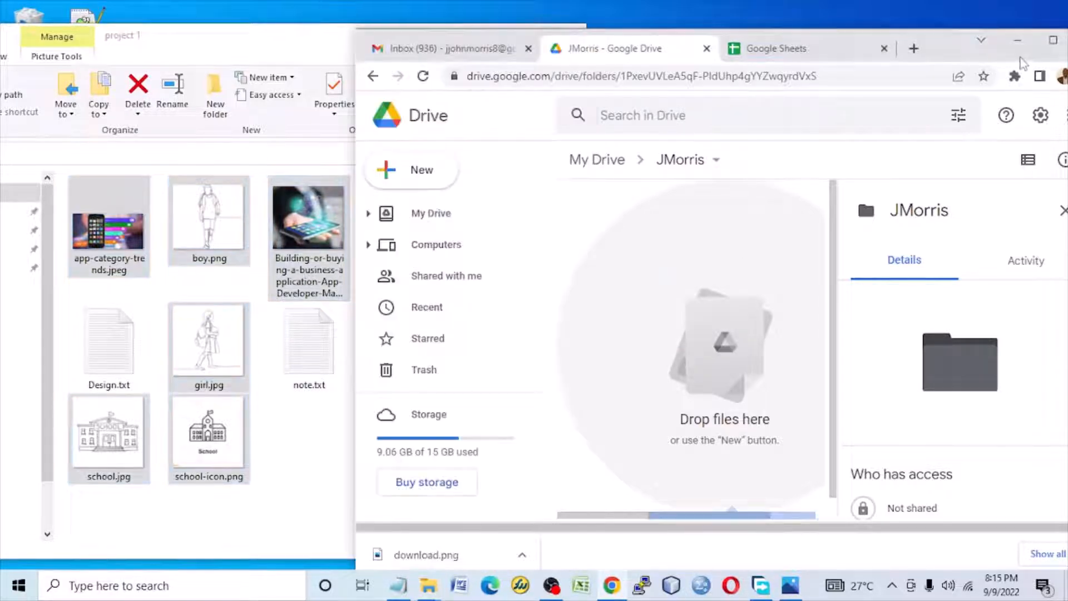
# Step: Maximize the browser window, check the upload list through to boy.png, and dismiss the list
pyautogui.click(1050, 42)
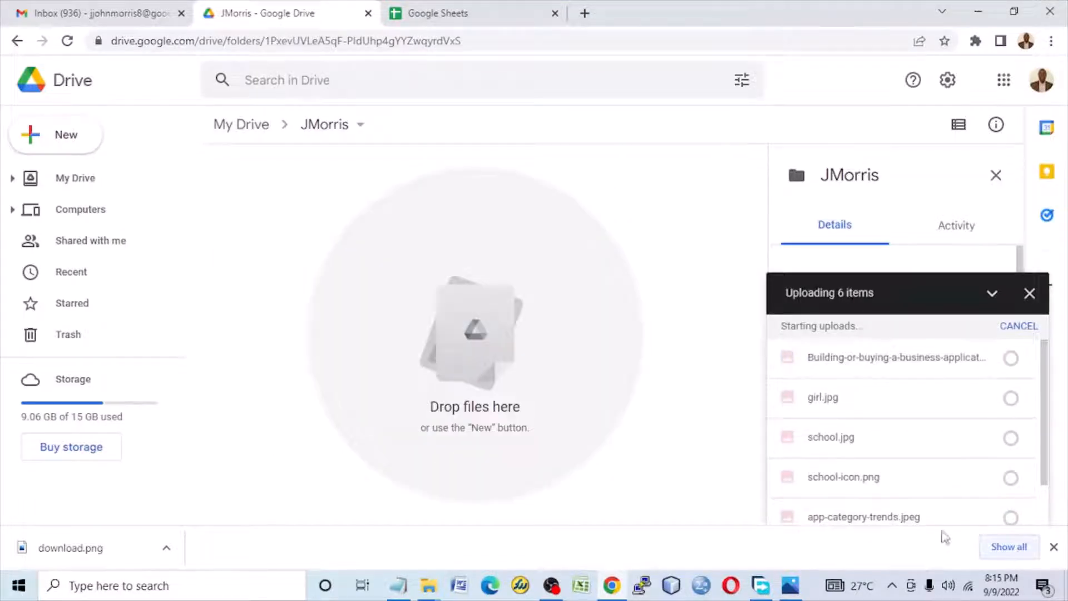
pyautogui.scroll(-1, 1045, 467)
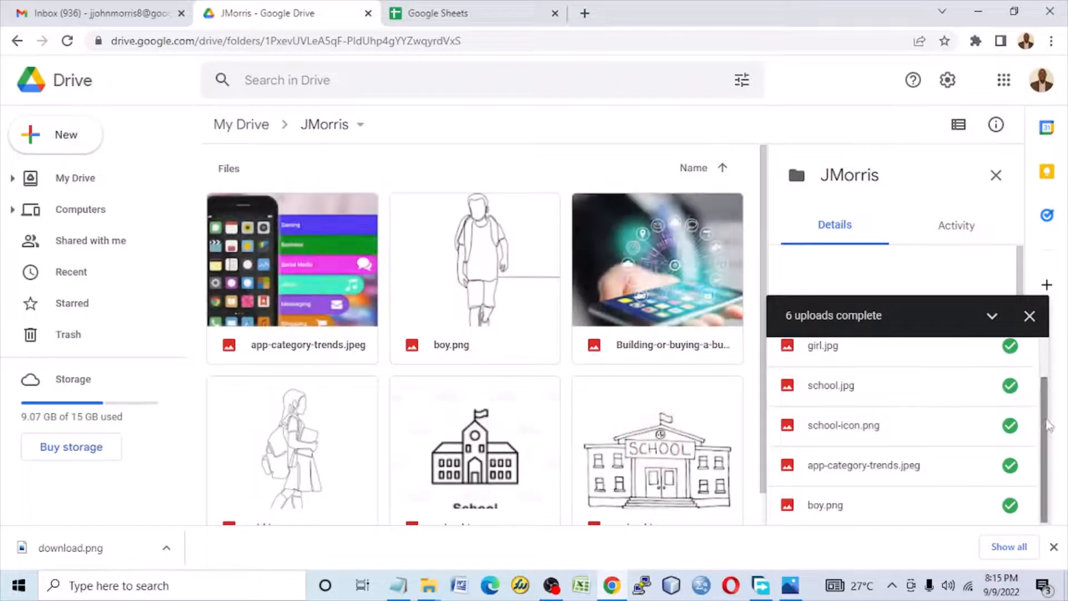
pyautogui.moveTo(1044, 417); pyautogui.dragTo(1058, 455)
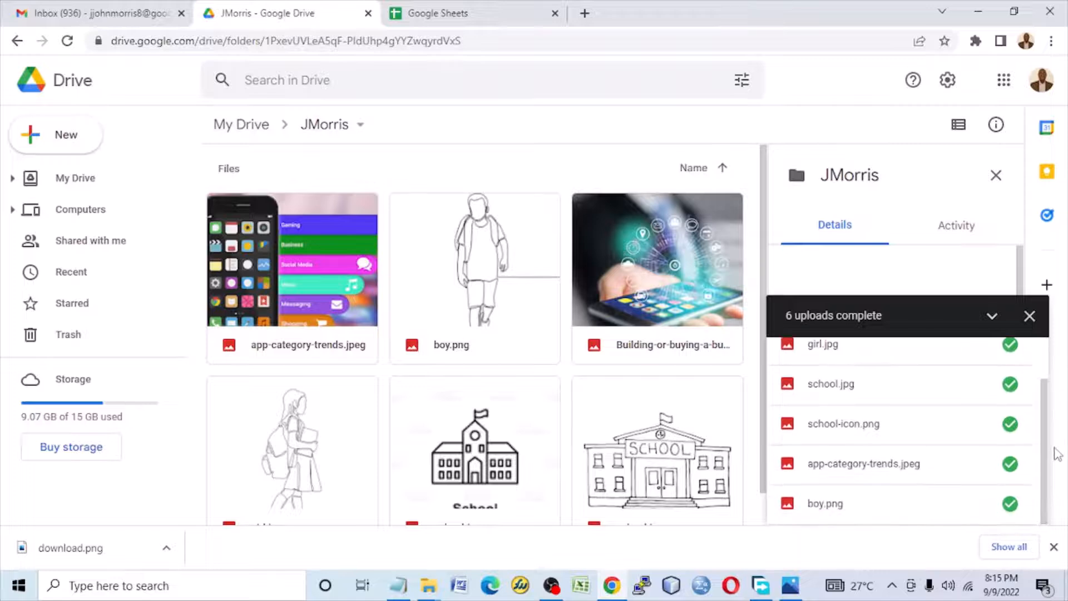
pyautogui.click(1029, 316)
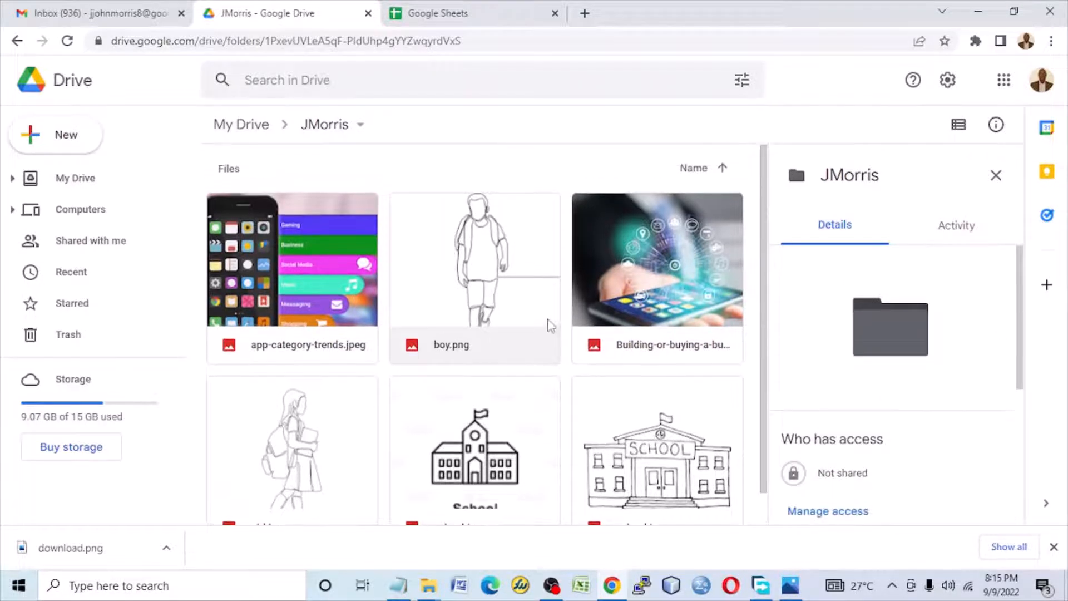
# Step: Create a blank spreadsheet in Google Sheets and replace "Untitled" in its title with the account owner's abbreviated name, keeping "spreadsheet"
pyautogui.click(454, 16)
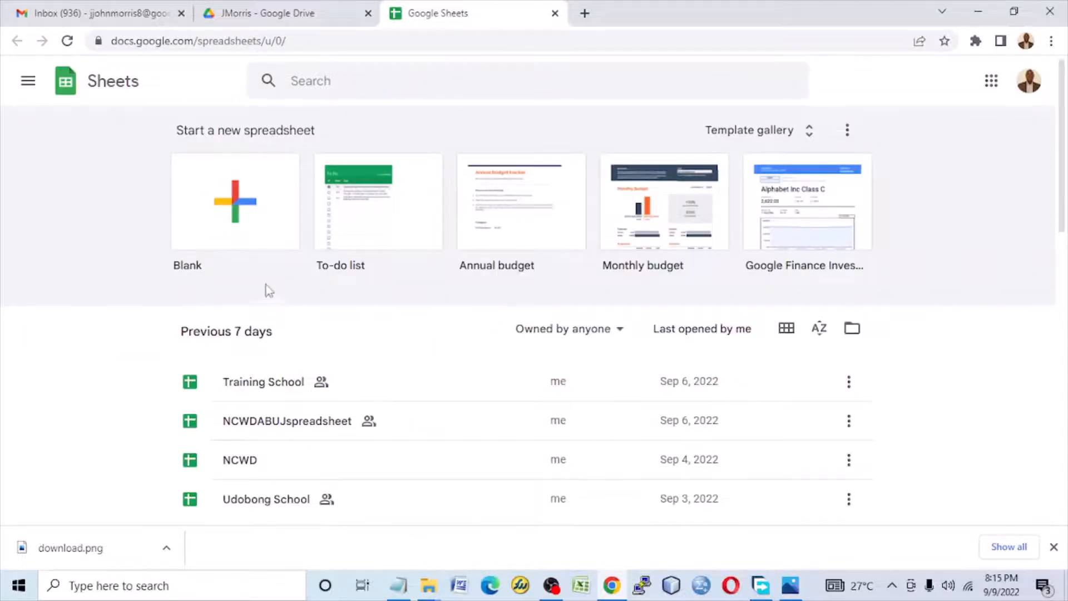
pyautogui.click(239, 204)
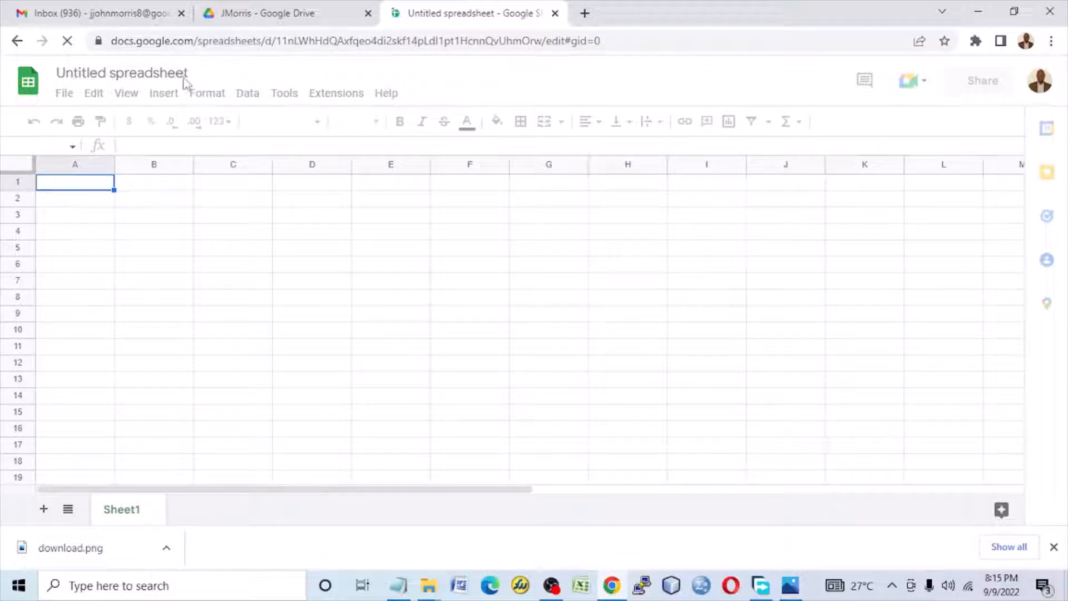
pyautogui.doubleClick(194, 74)
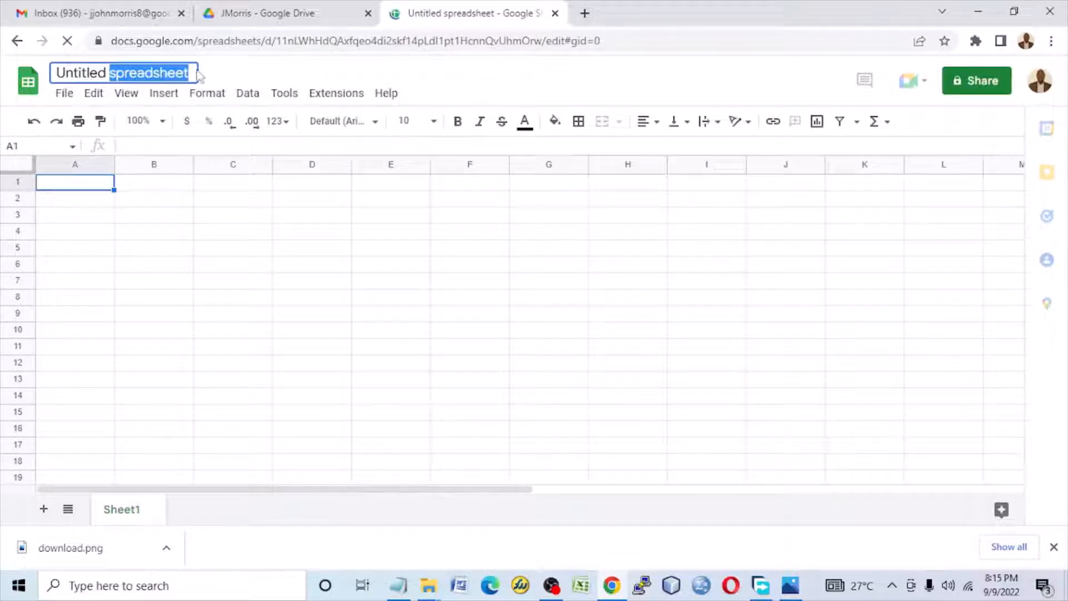
pyautogui.tripleClick(190, 71)
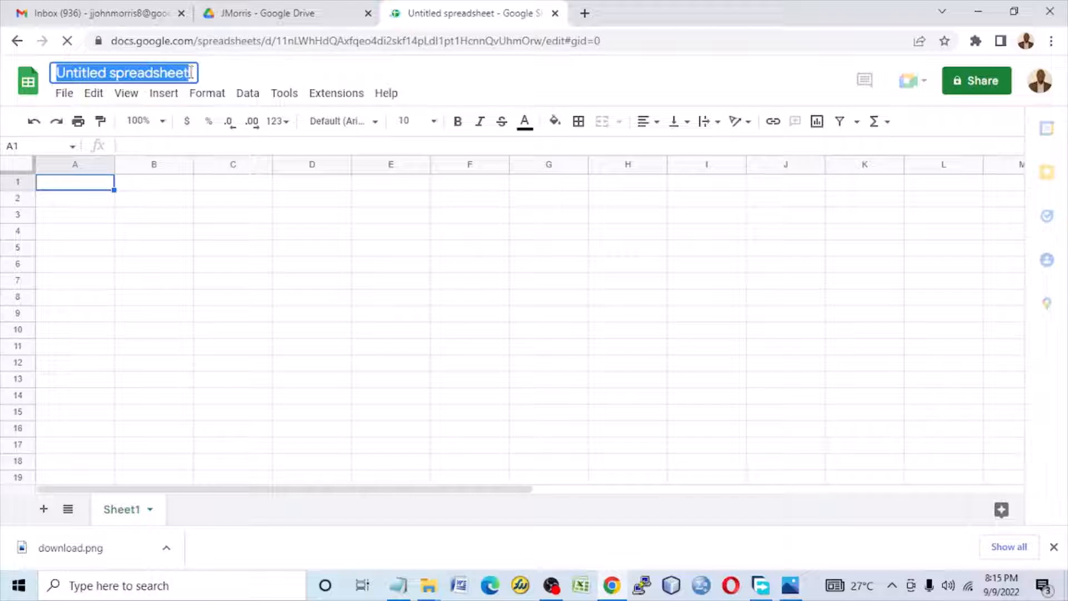
pyautogui.click(123, 74)
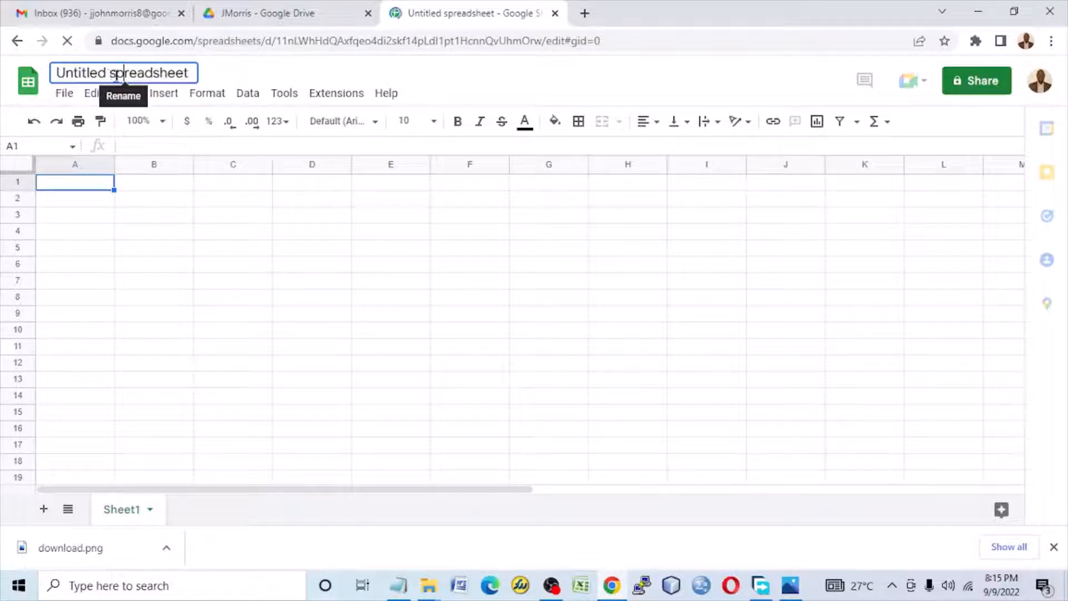
pyautogui.moveTo(108, 73); pyautogui.dragTo(46, 75)
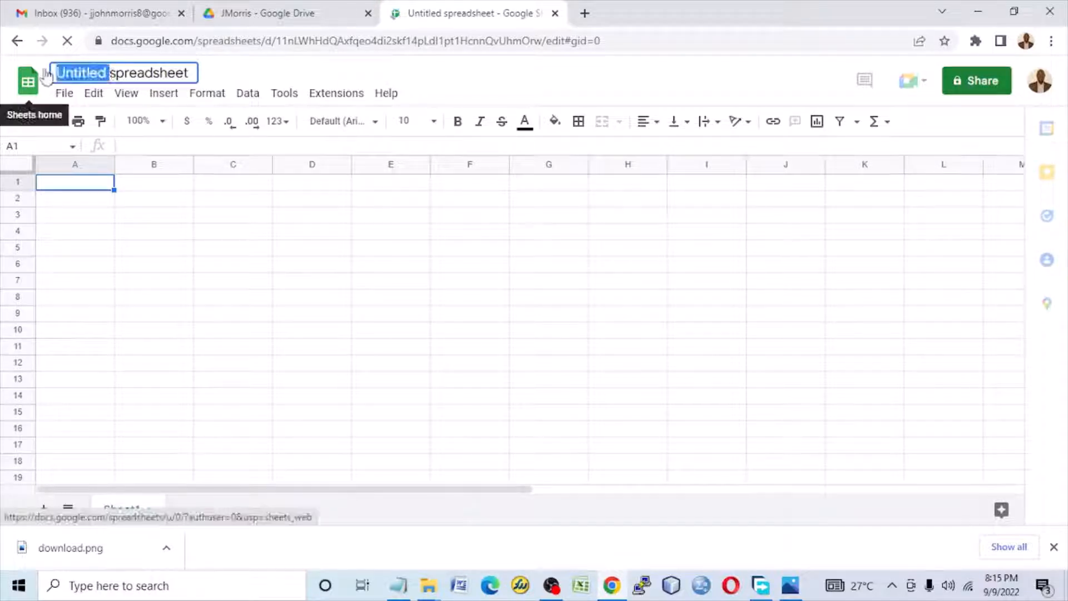
pyautogui.write('JMorris')
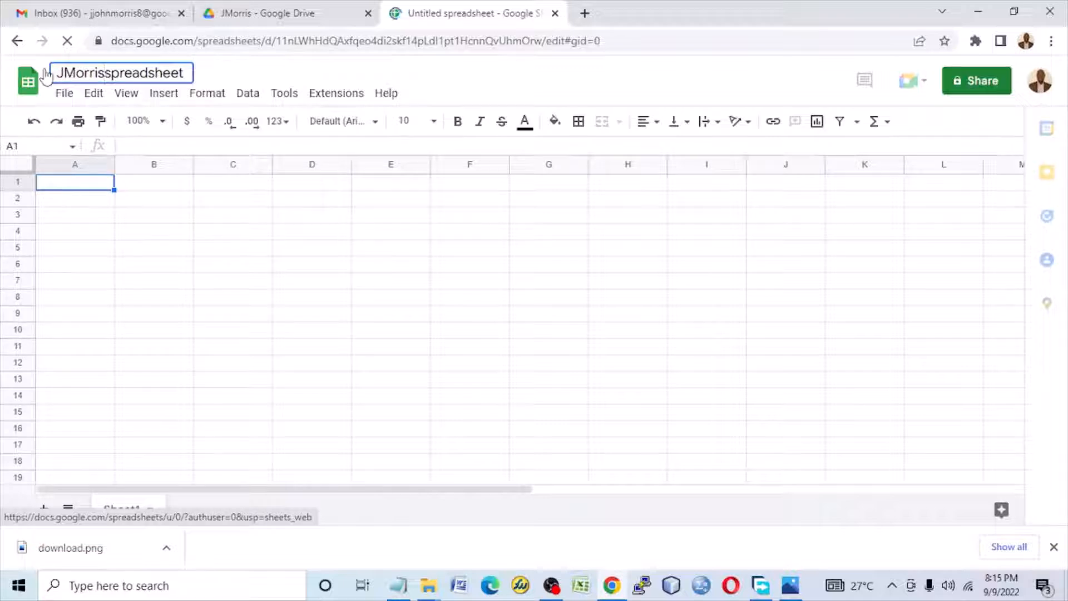
pyautogui.scroll(-1, 83, 356)
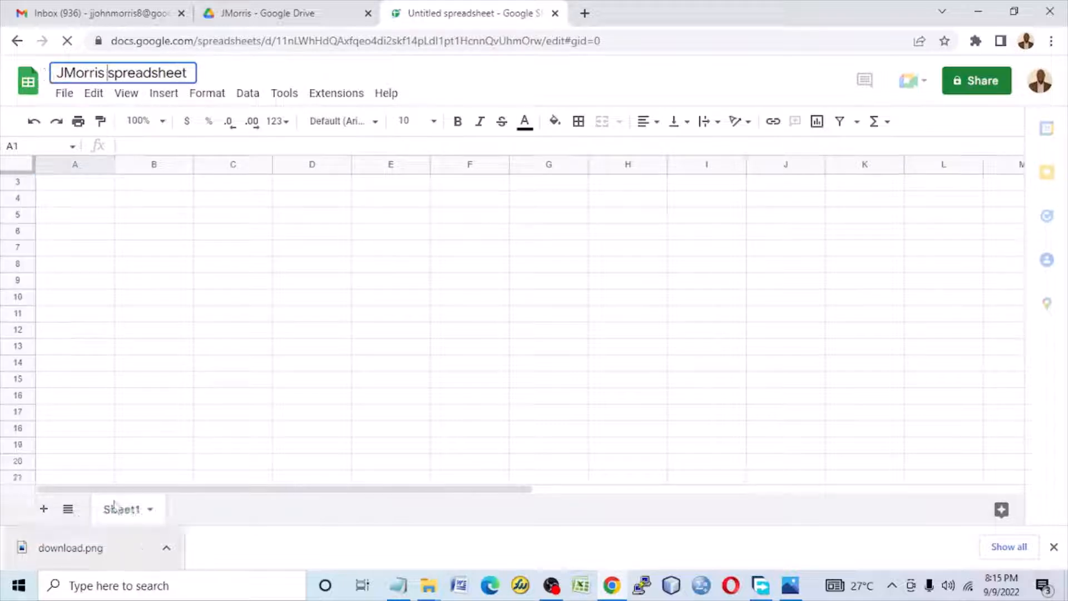
# Step: Add two more sheets to the spreadsheet and rename Sheet1 as Home
pyautogui.click(44, 510)
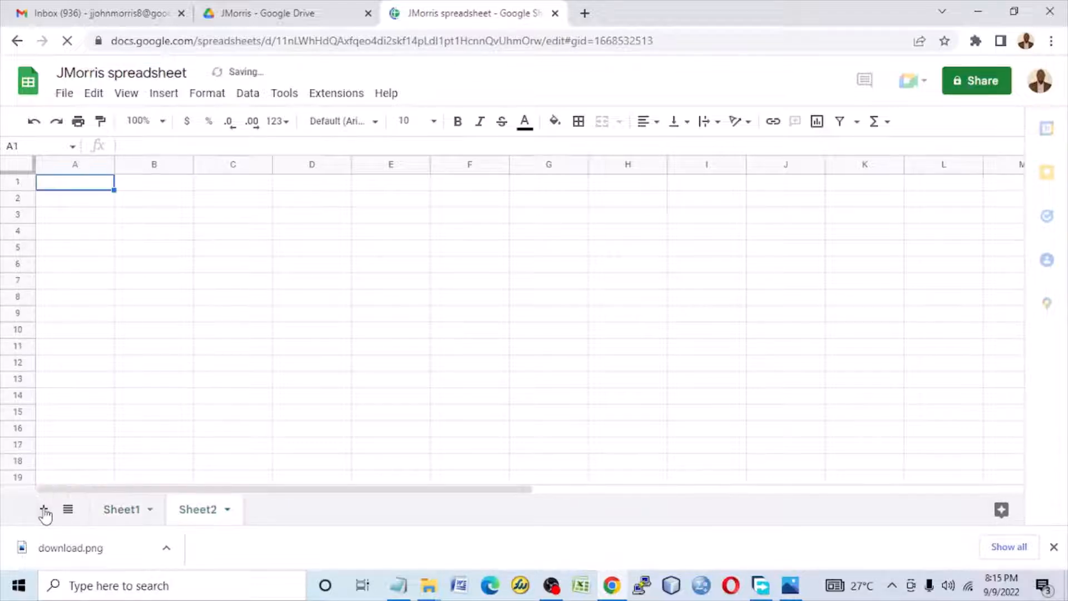
pyautogui.click(44, 510)
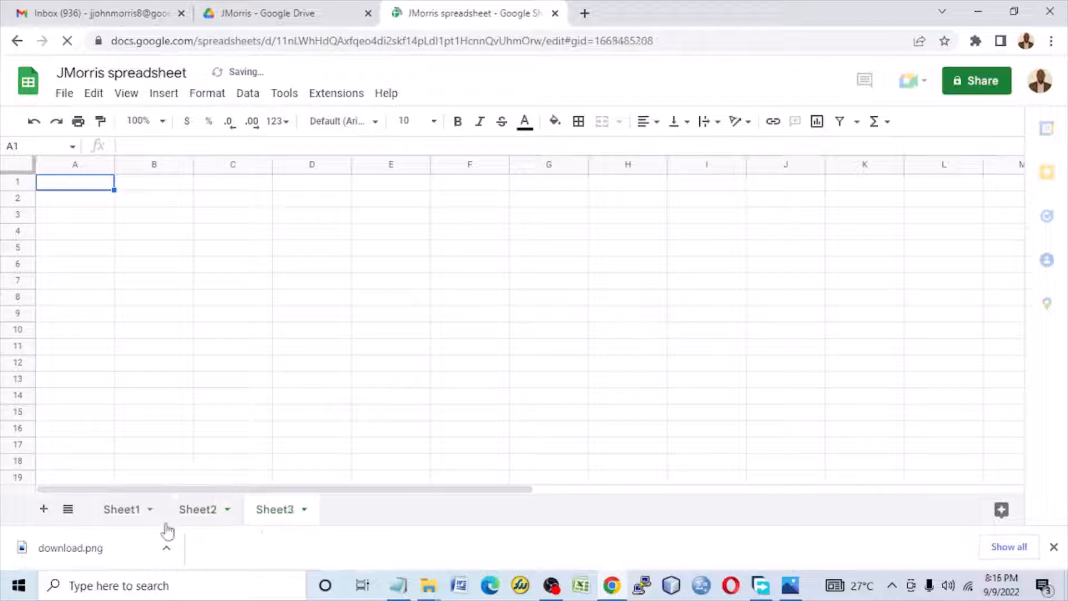
pyautogui.click(141, 513)
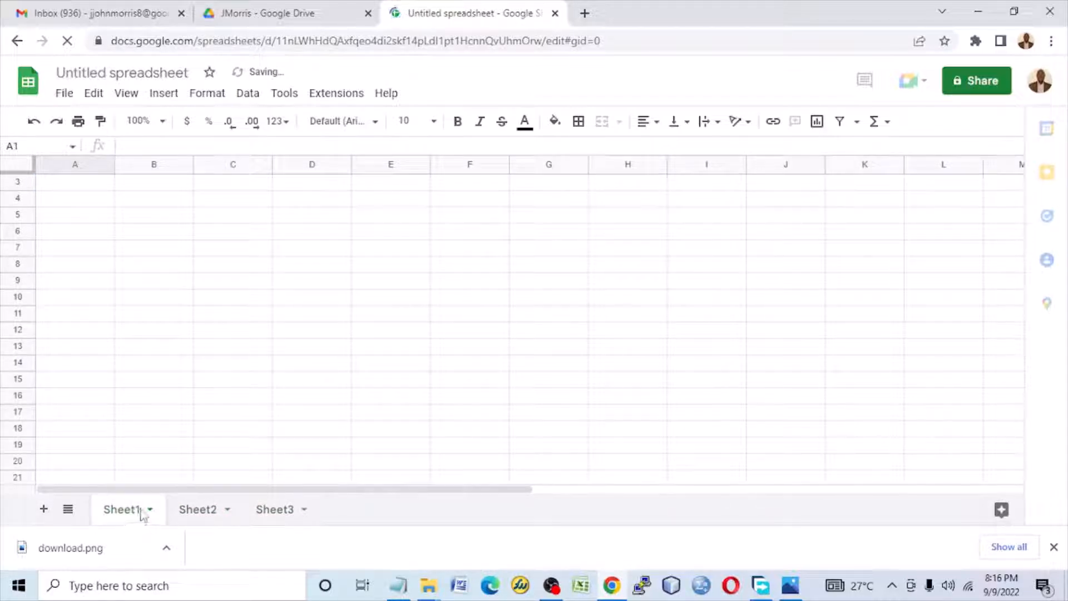
pyautogui.doubleClick(143, 514)
pyautogui.write('Home')
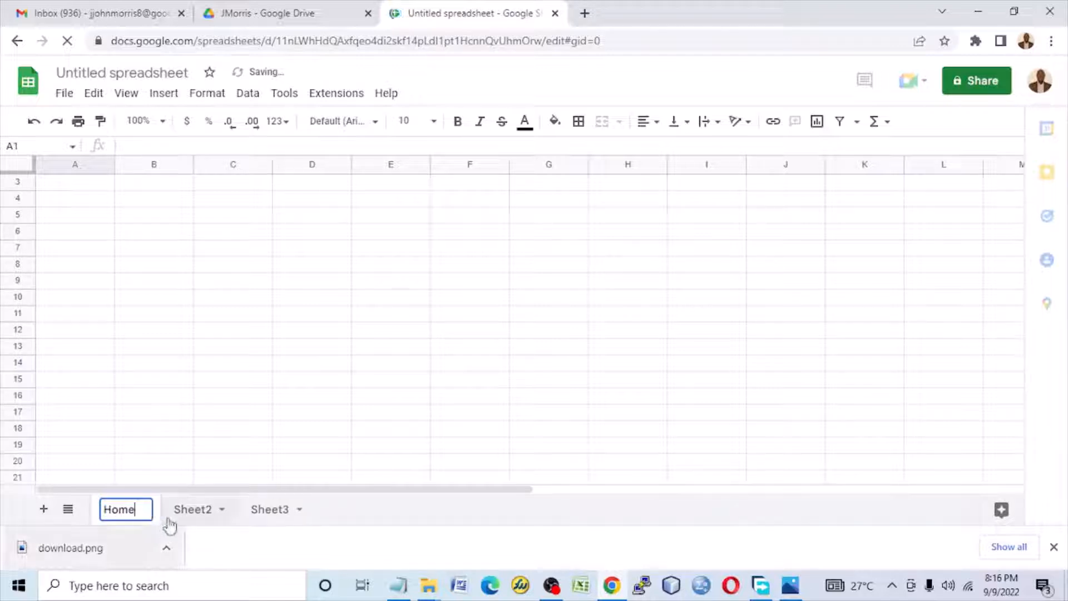
# Step: Rename Sheet2 as About Us and Sheet3 as Contact Us, and return to the Home sheet
pyautogui.doubleClick(198, 510)
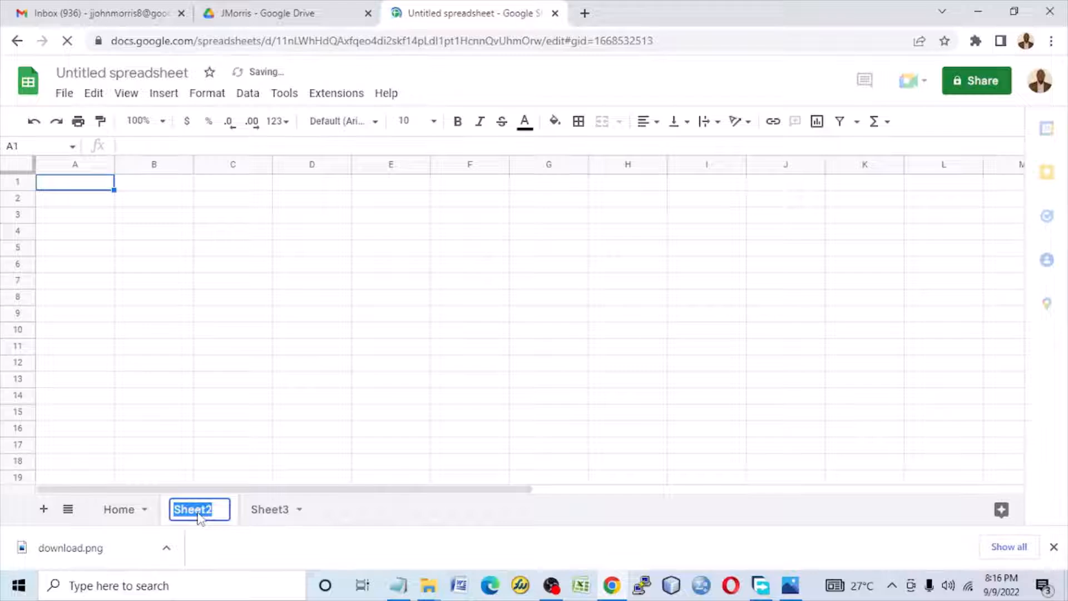
pyautogui.write('About Us')
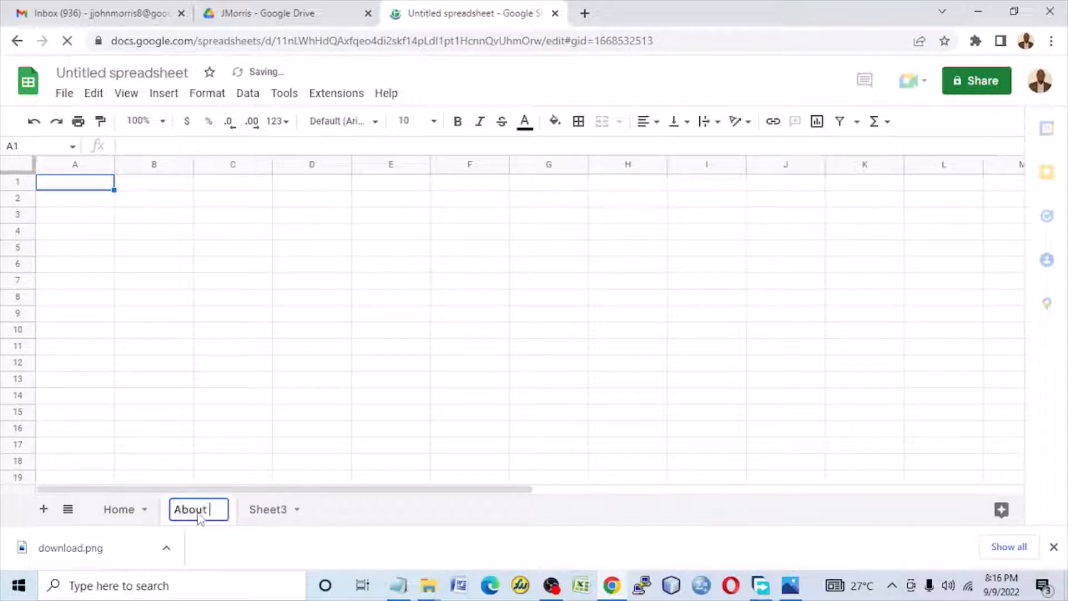
pyautogui.doubleClick(278, 511)
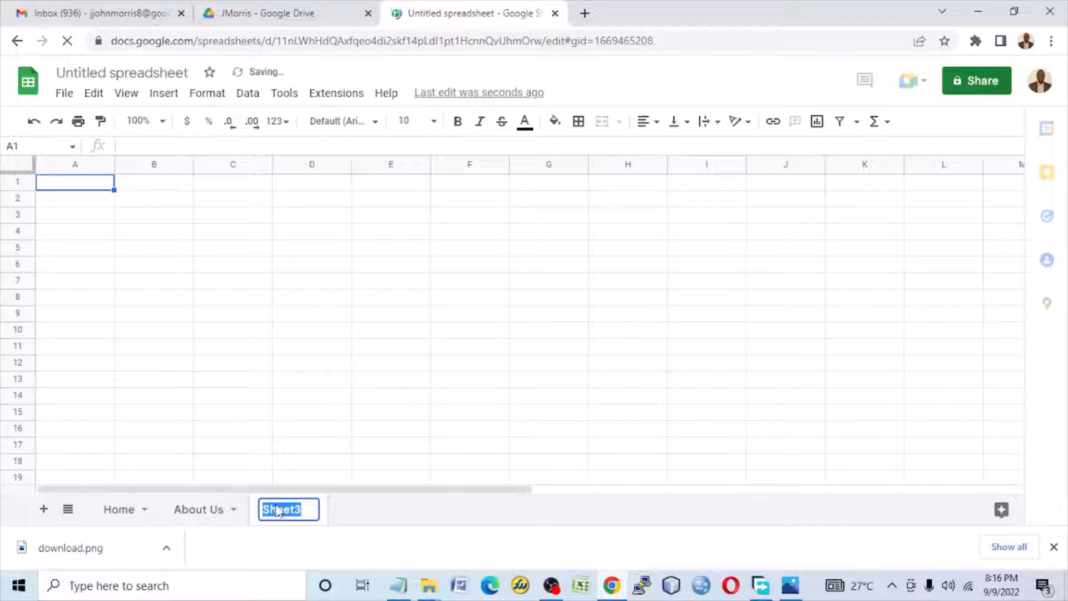
pyautogui.write('Contact ')
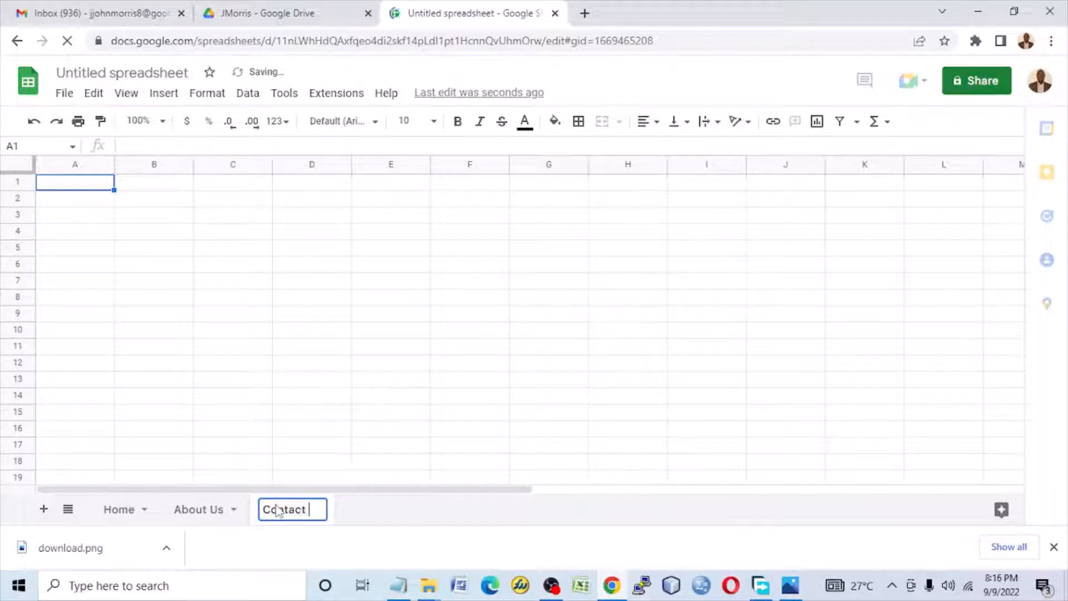
pyautogui.write('Us')
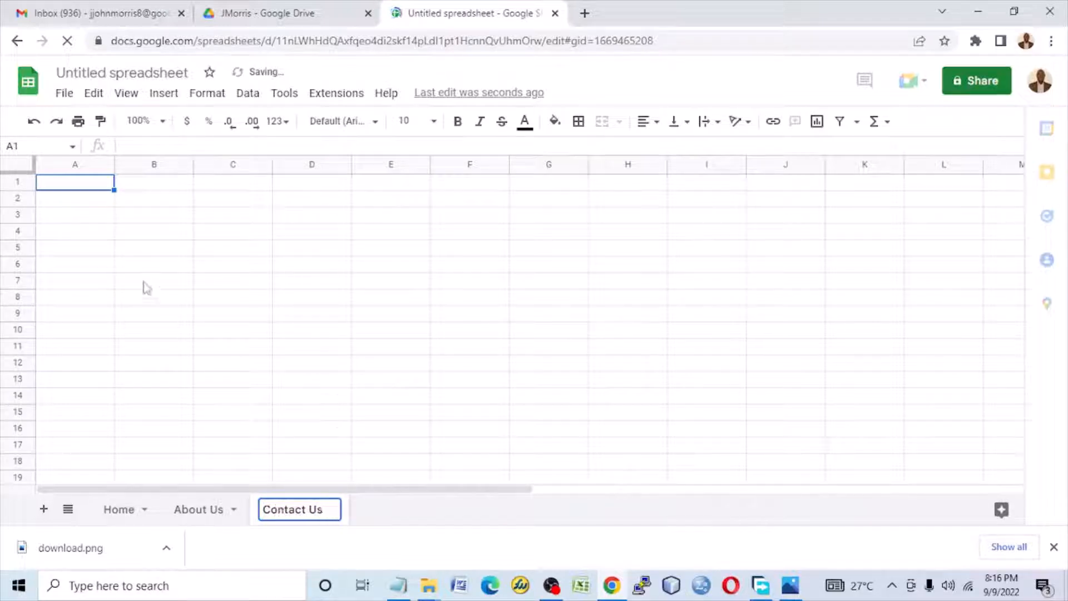
pyautogui.press('Return')
pyautogui.click(96, 509)
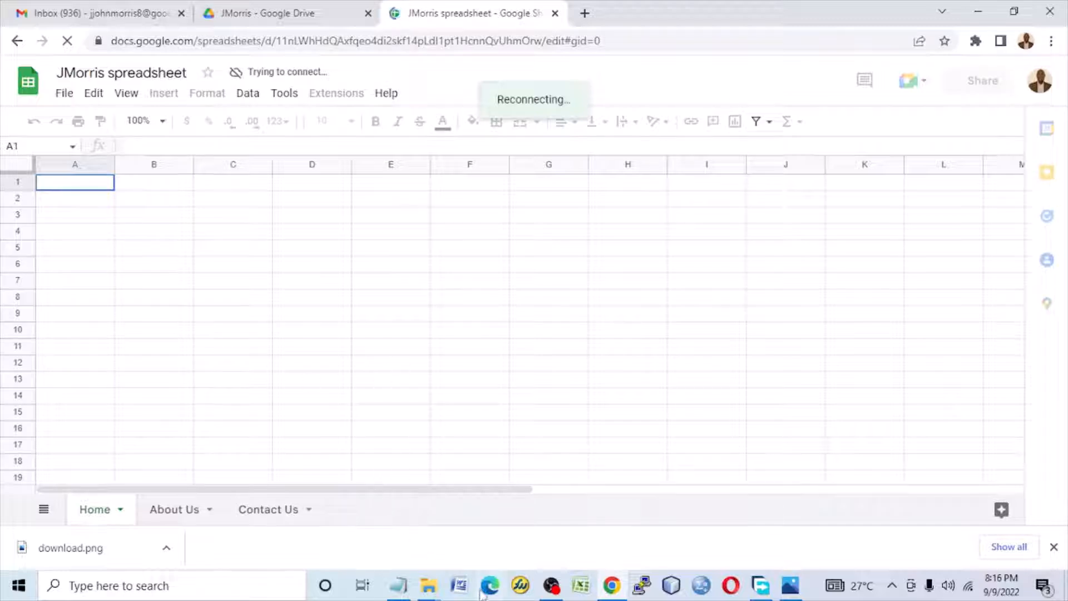
# Step: In Design.txt in Notepad, move Home onto its own line below "1." and remove the blank line before its paragraph
pyautogui.click(398, 585)
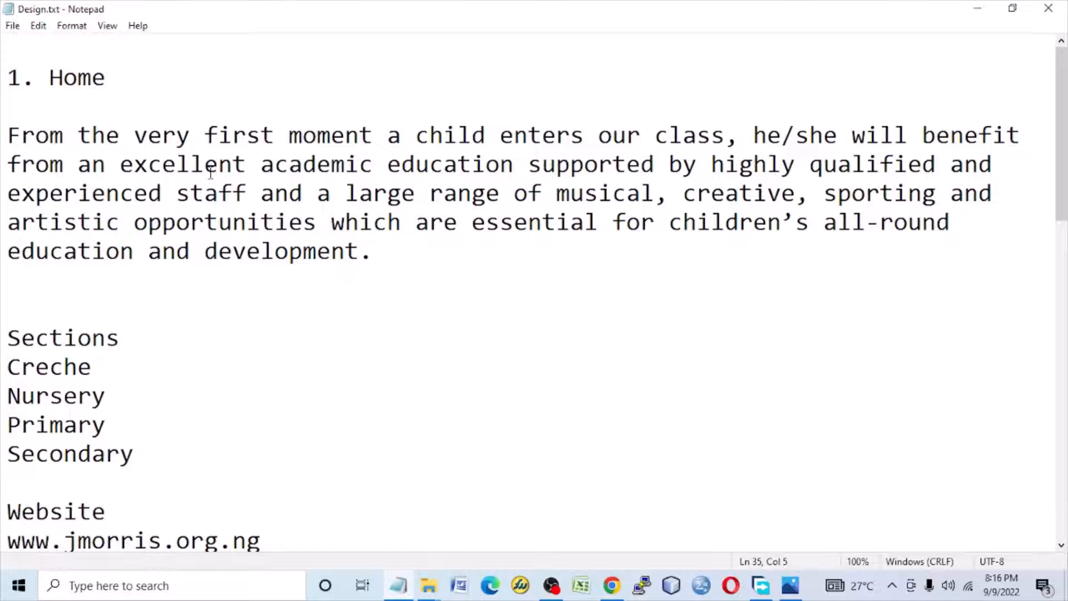
pyautogui.scroll(-1, 208, 189)
pyautogui.scroll(1, 184, 211)
pyautogui.click(42, 111)
pyautogui.press('Return')
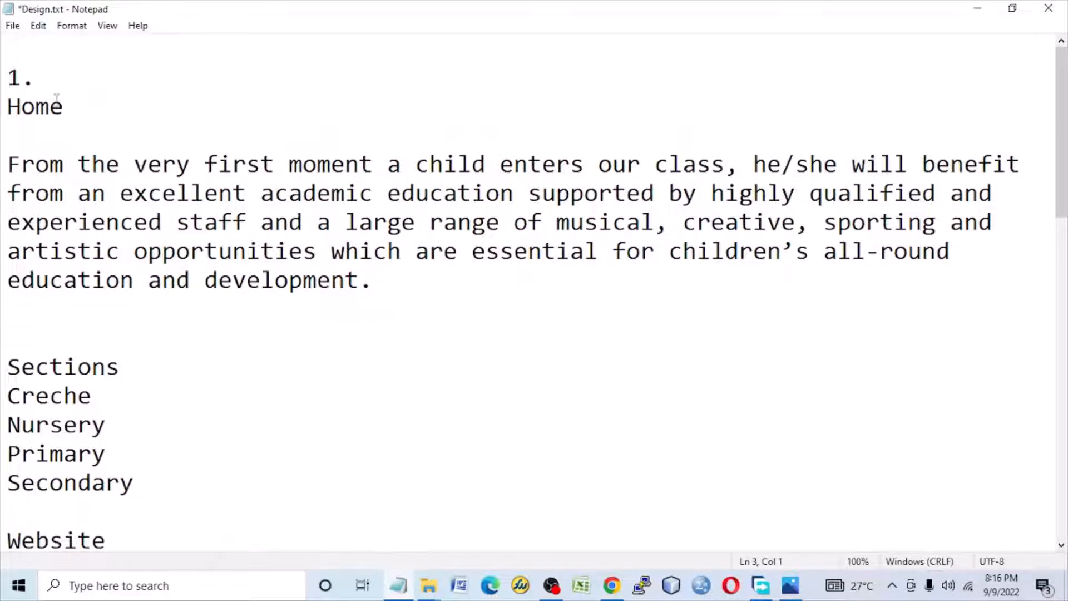
pyautogui.press('Delete')
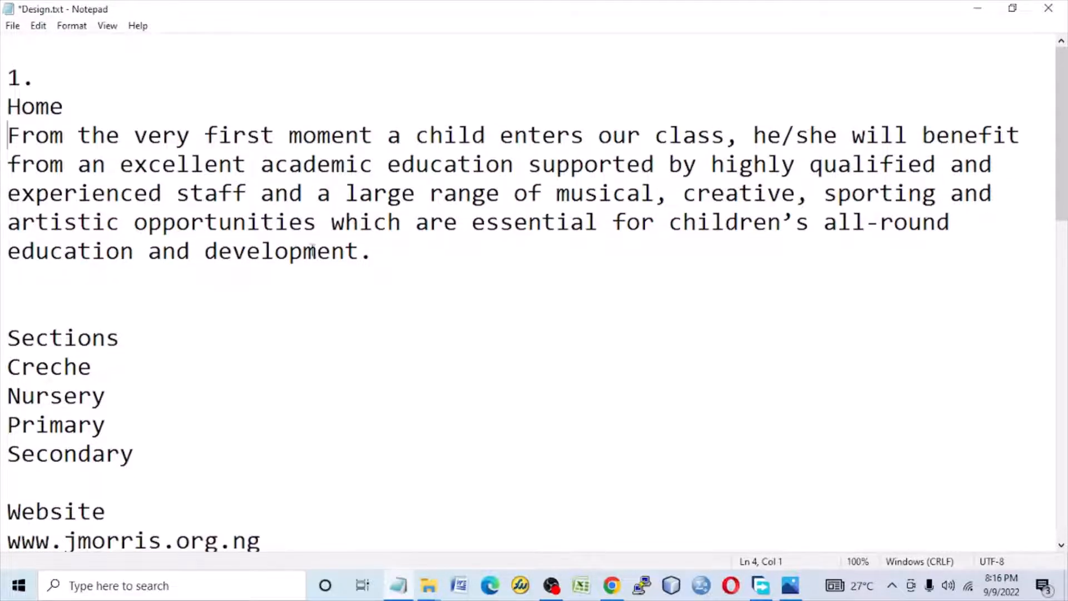
# Step: Copy the Home heading and paragraph from Design.txt into the Home sheet starting at cell A1, and turn on offline access
pyautogui.moveTo(424, 258); pyautogui.dragTo(3, 101)
pyautogui.rightClick(37, 119)
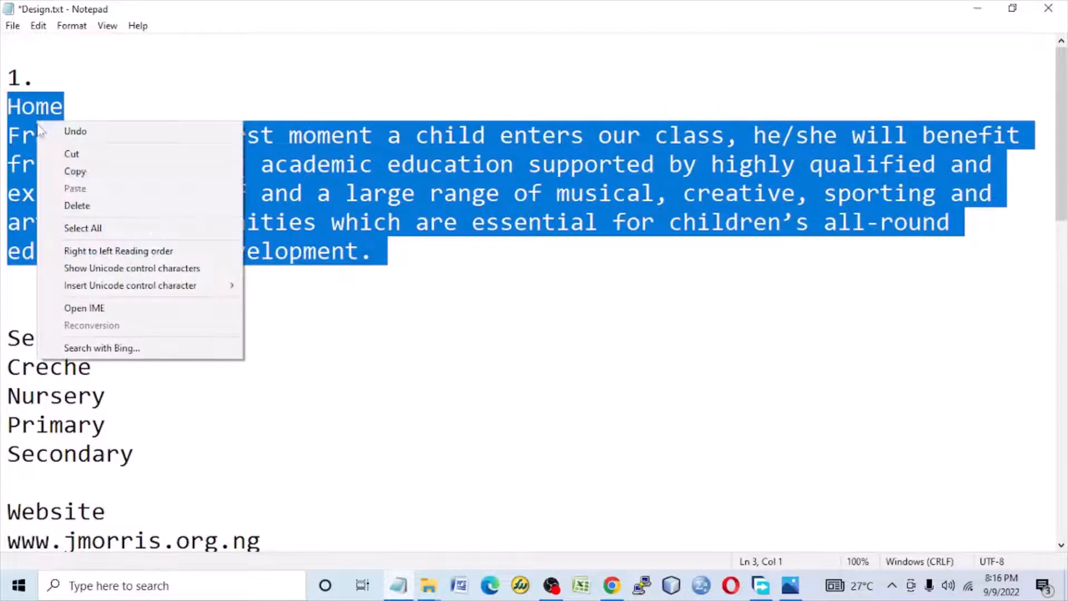
pyautogui.click(75, 174)
pyautogui.click(980, 15)
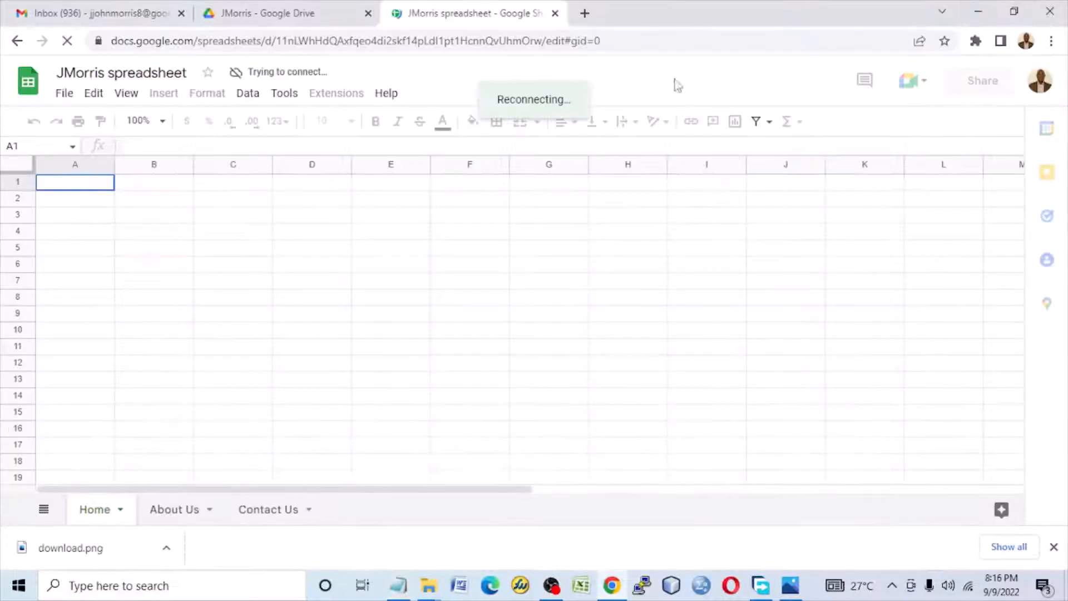
pyautogui.rightClick(75, 188)
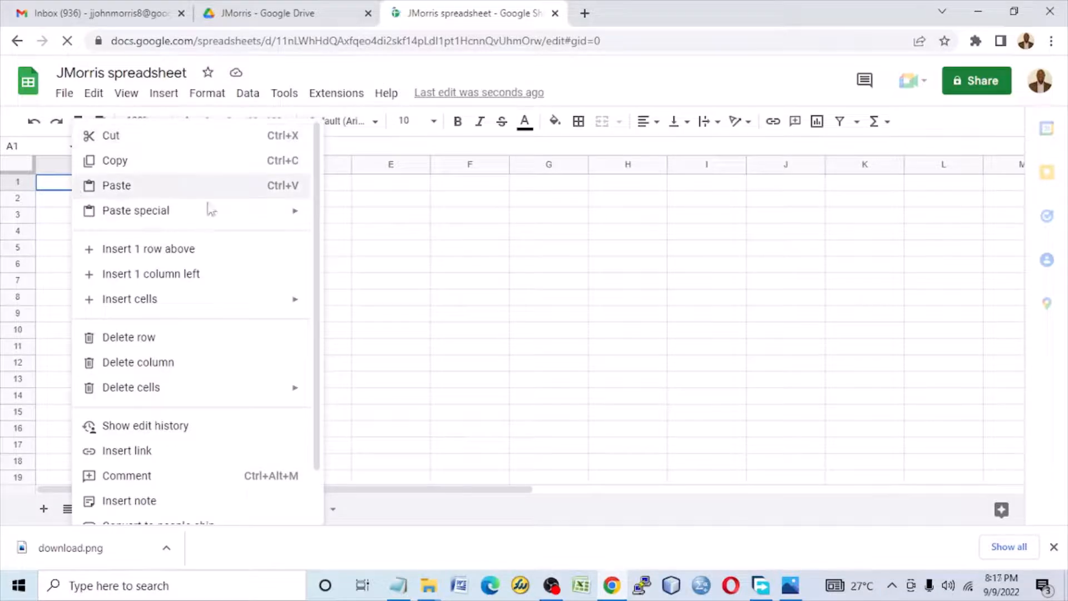
pyautogui.click(220, 195)
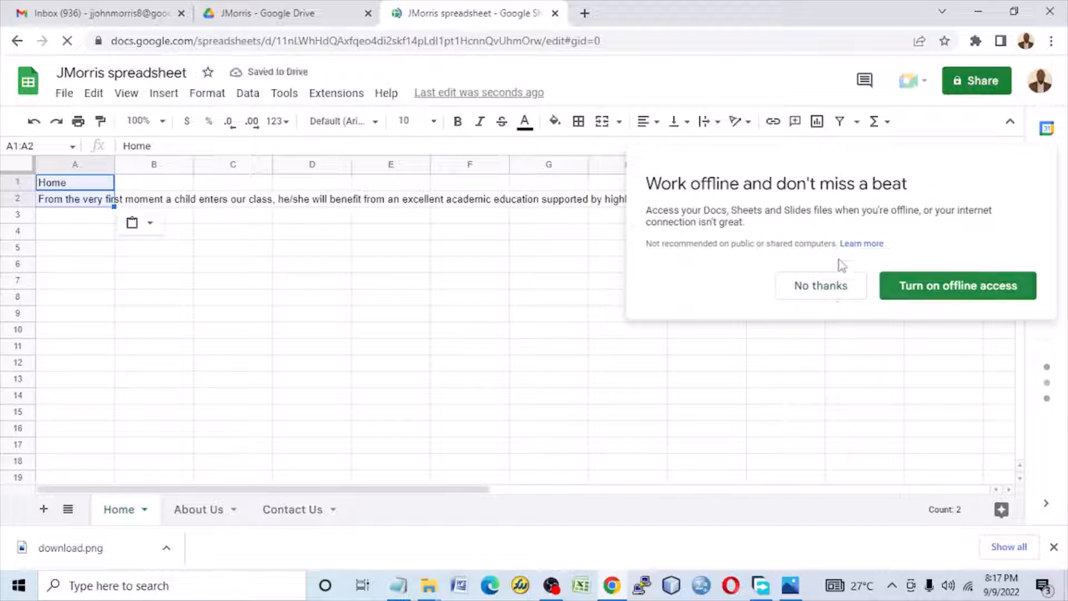
pyautogui.click(989, 289)
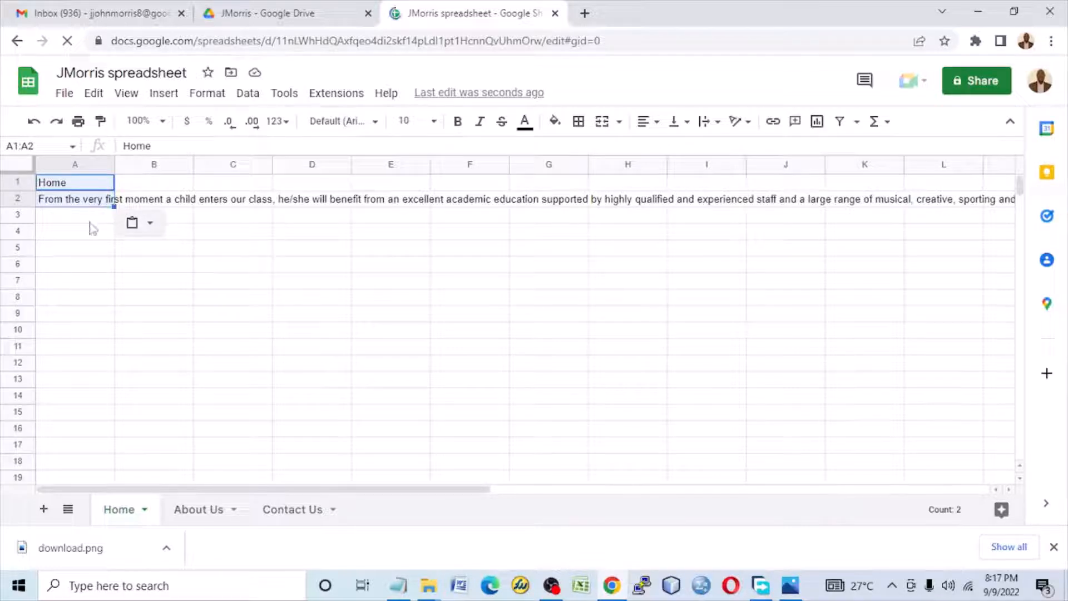
# Step: Wrap the introductory paragraph's text in cell A2 of the Home sheet
pyautogui.click(98, 202)
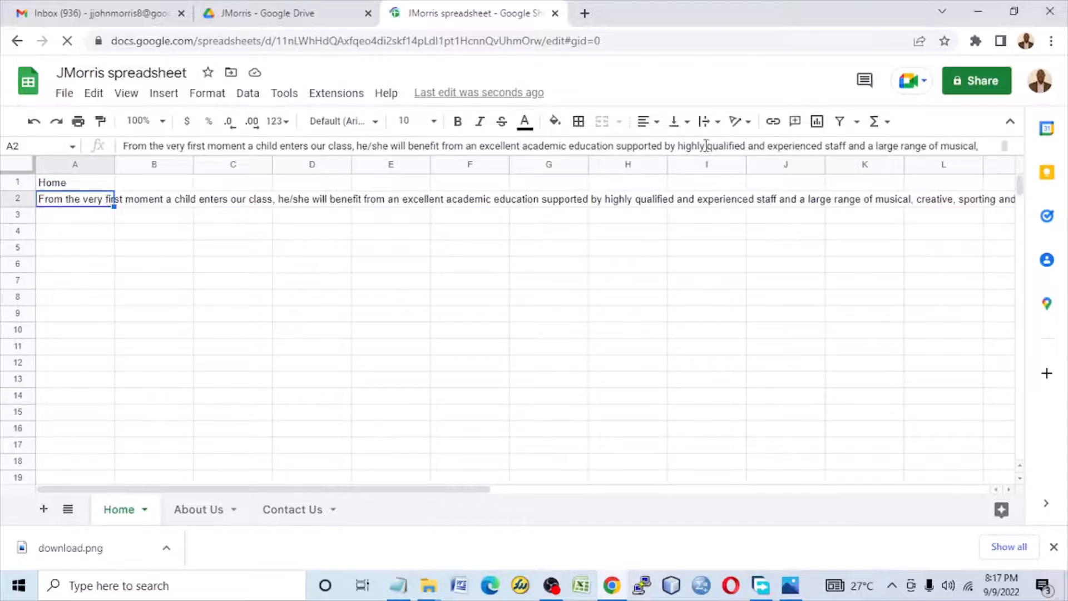
pyautogui.click(708, 121)
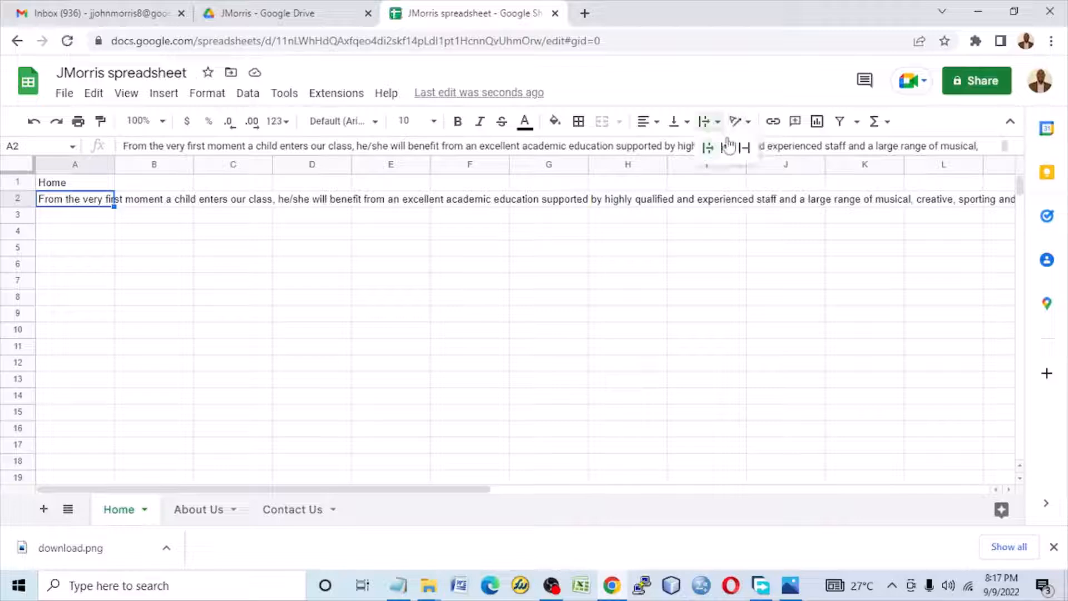
pyautogui.click(726, 149)
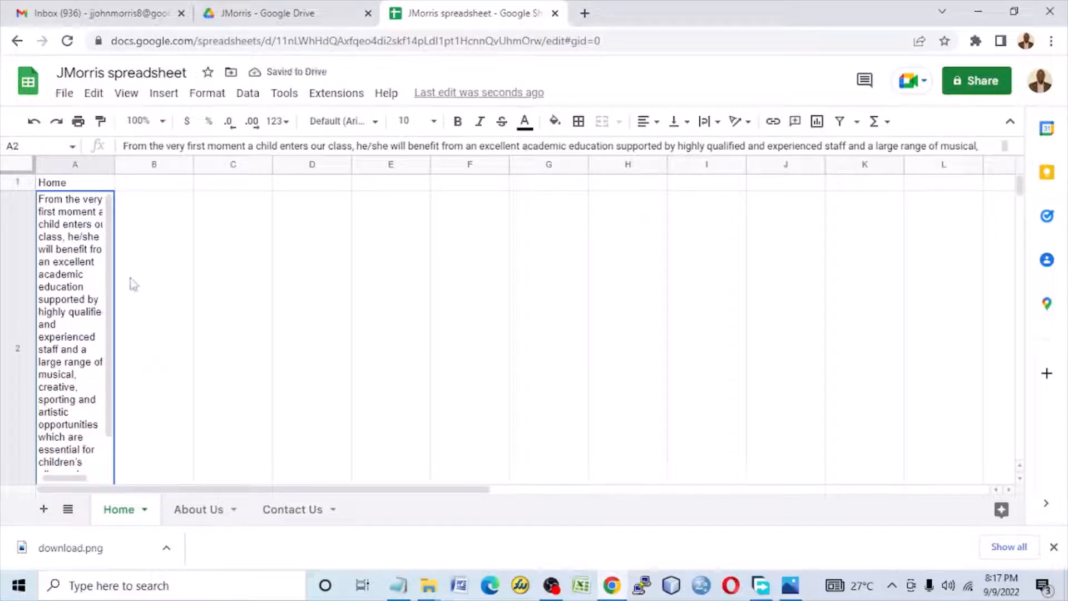
# Step: Copy the list from Sections through Secondary in Design.txt and paste it into the Home sheet starting at cell B1
pyautogui.click(406, 586)
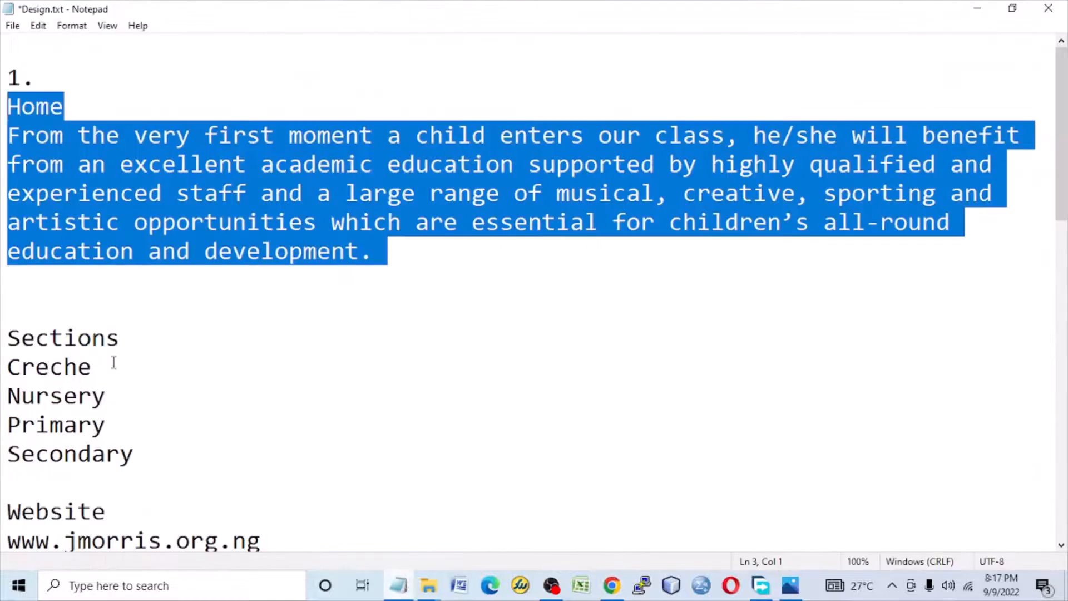
pyautogui.scroll(-2, 113, 363)
pyautogui.moveTo(10, 164); pyautogui.dragTo(134, 281)
pyautogui.rightClick(51, 246)
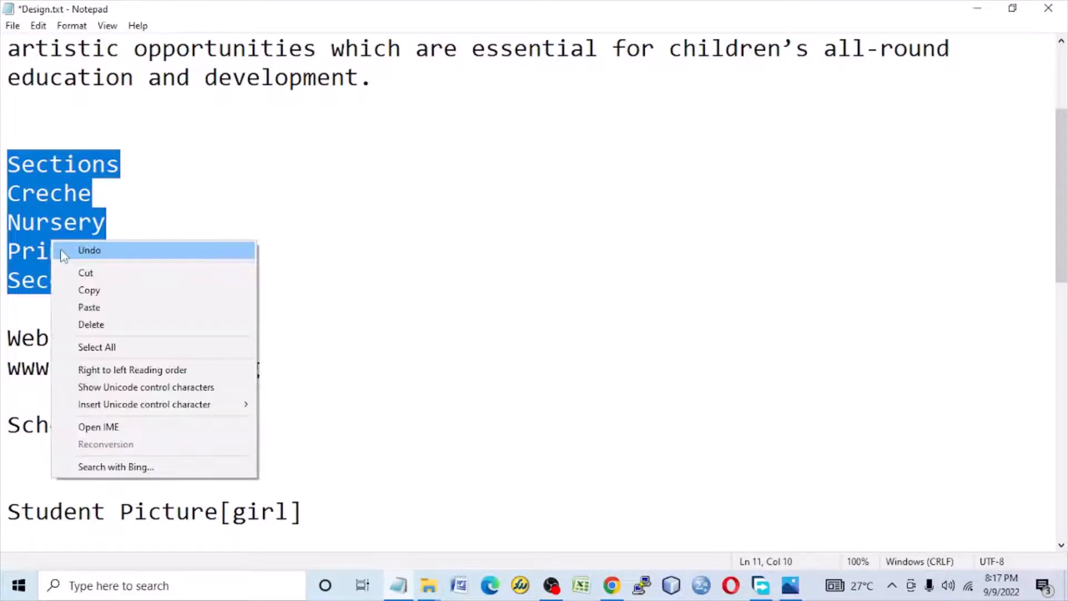
pyautogui.click(85, 288)
pyautogui.click(976, 9)
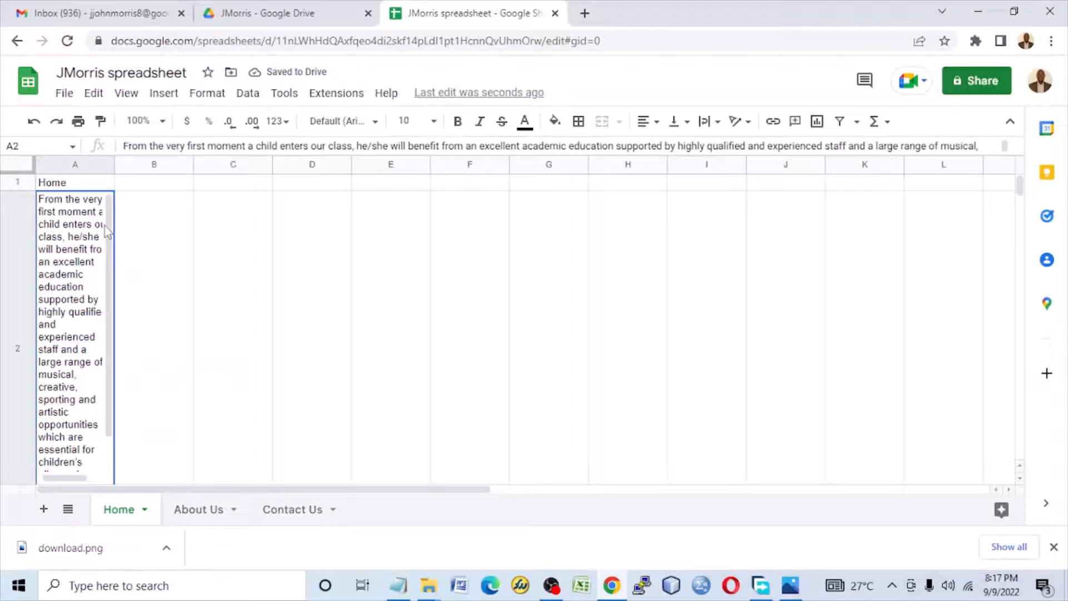
pyautogui.click(149, 186)
pyautogui.rightClick(149, 187)
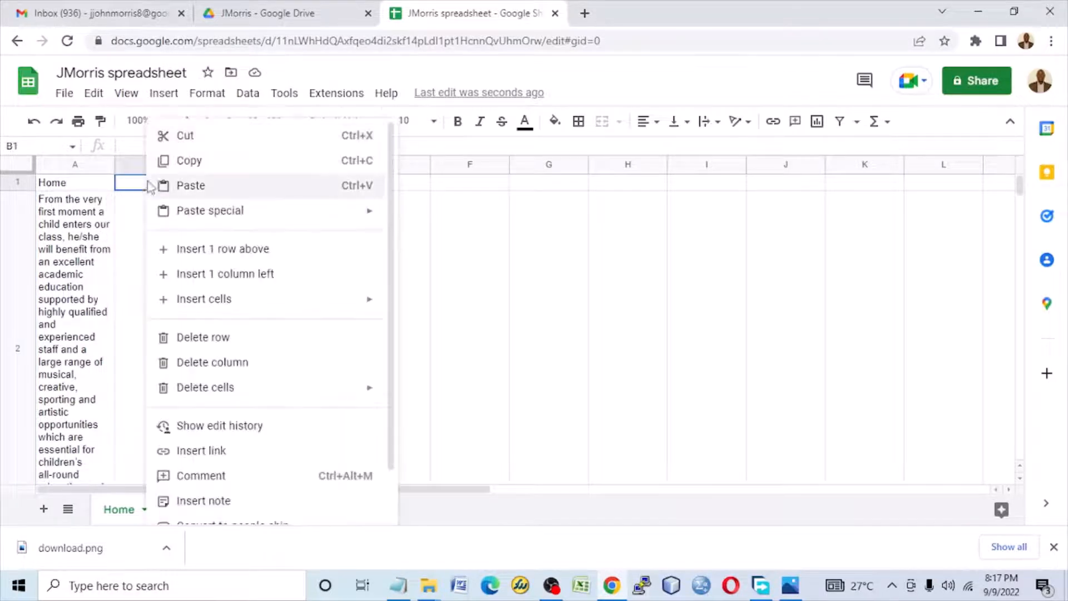
pyautogui.click(167, 186)
# Step: Extend the Creche entry in cell B2 to the comma-separated list Creche,Nursery,primary,Secondary
pyautogui.click(165, 208)
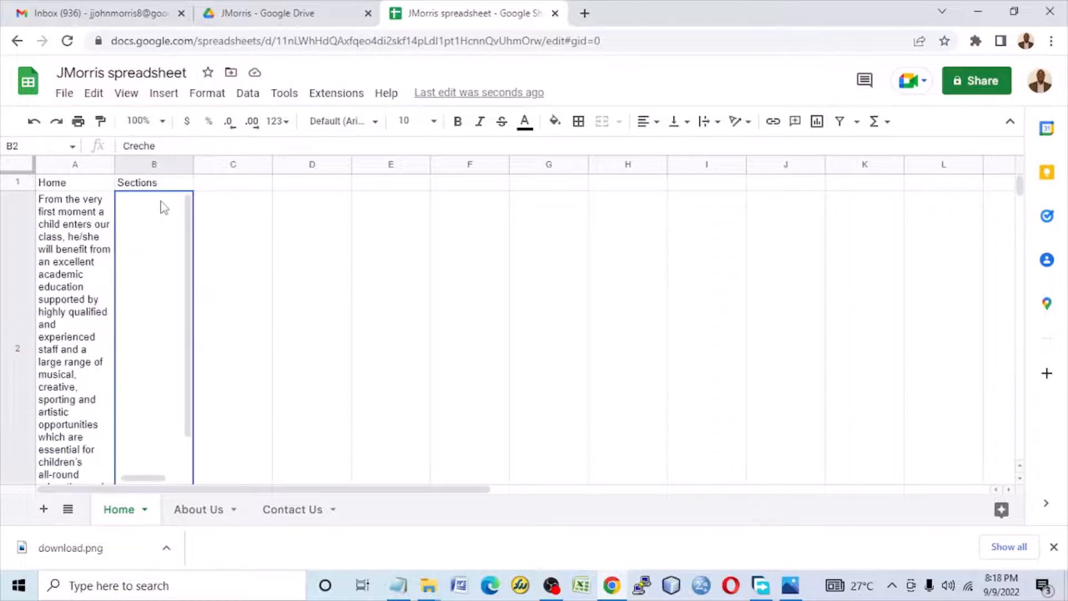
pyautogui.write('Crec')
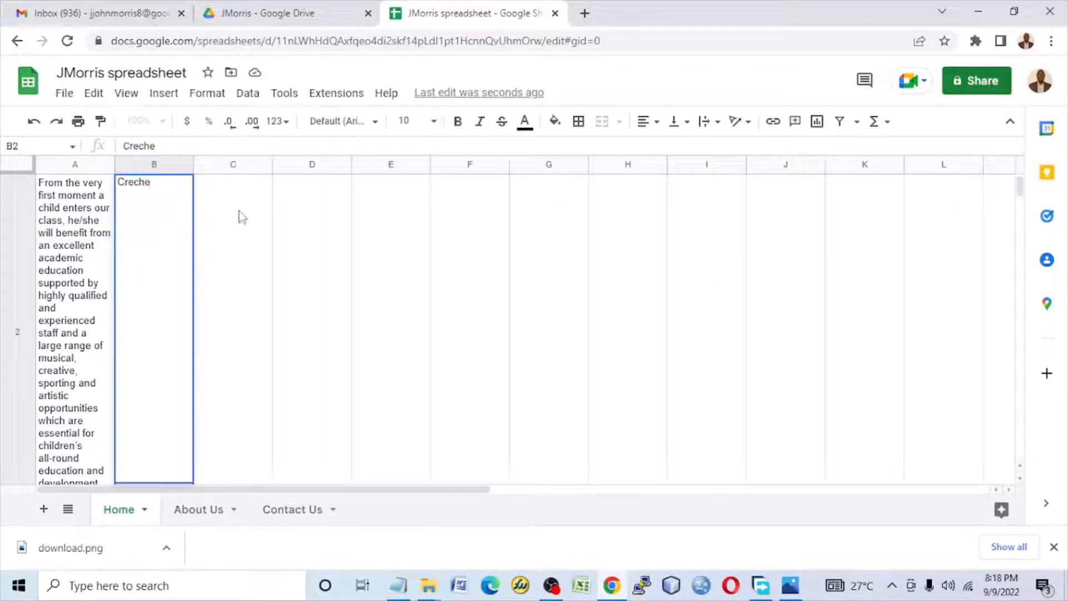
pyautogui.click(242, 217)
pyautogui.click(149, 205)
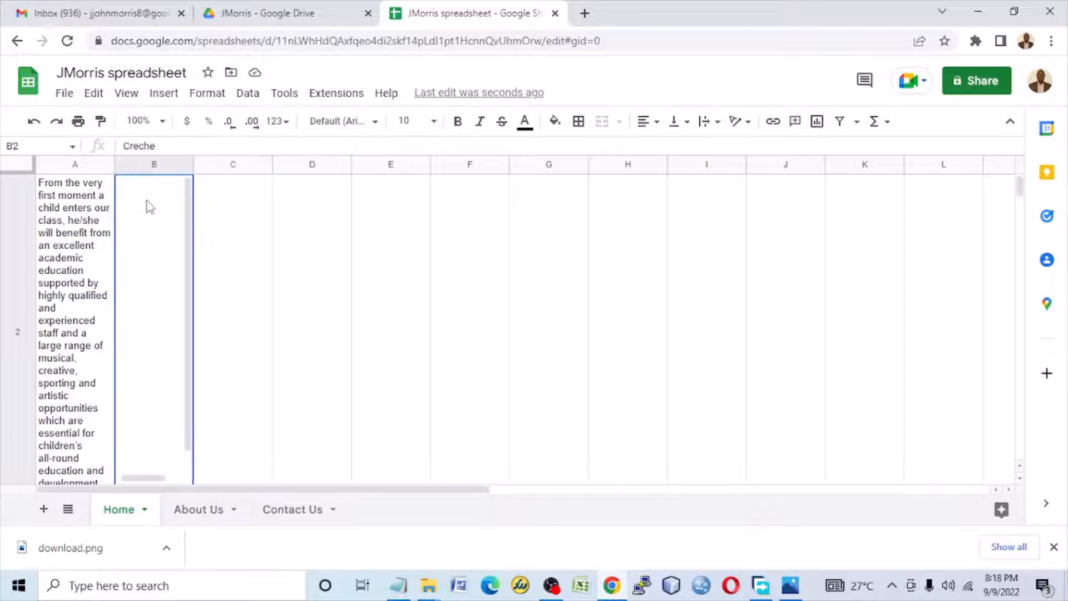
pyautogui.doubleClick(159, 232)
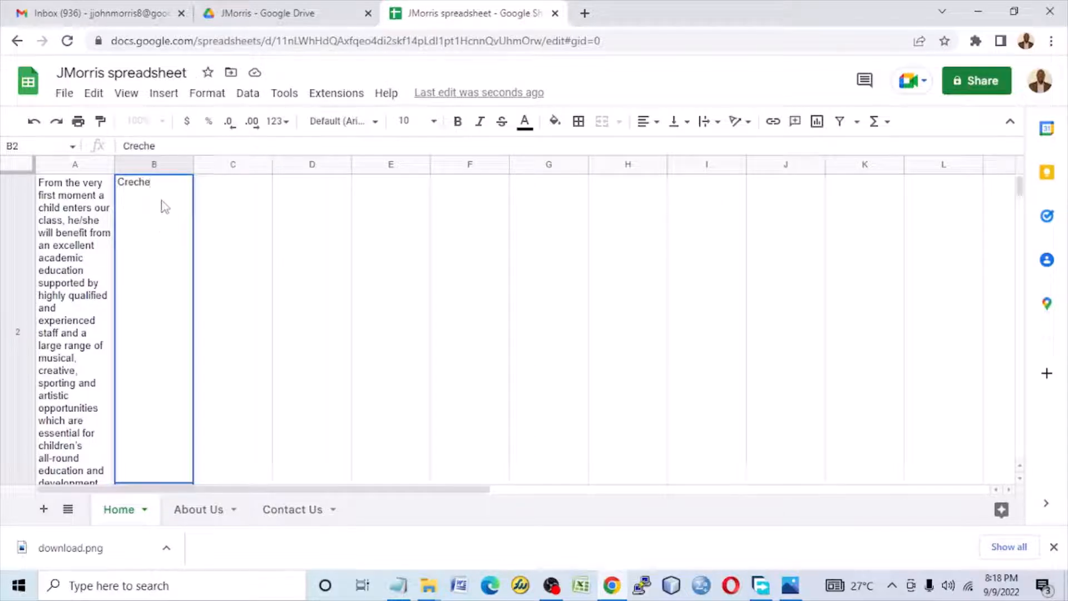
pyautogui.write(',Nursery,primar')
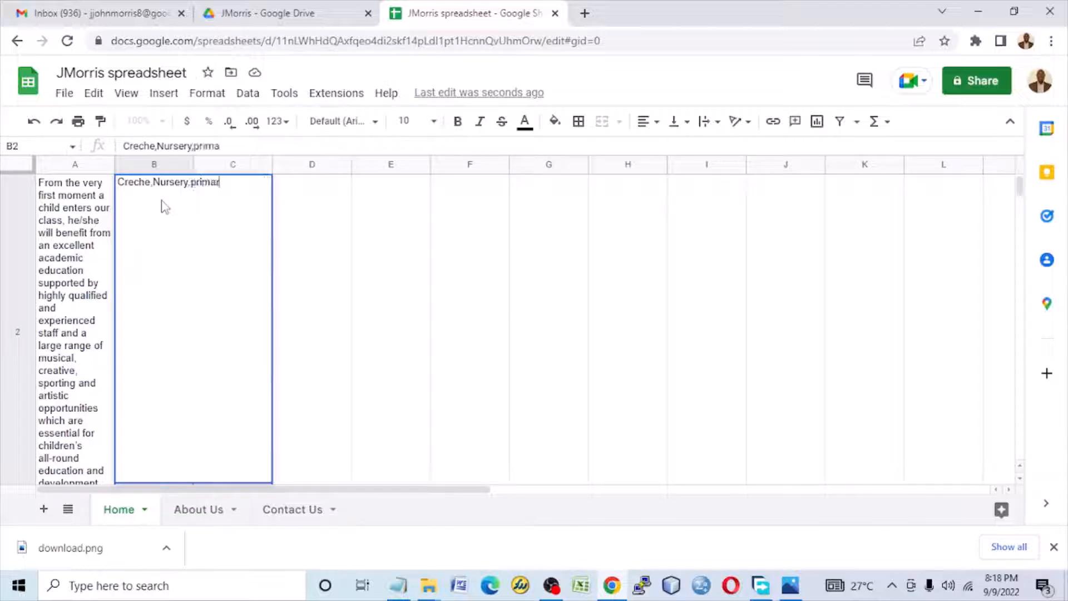
pyautogui.write('y,Secondary')
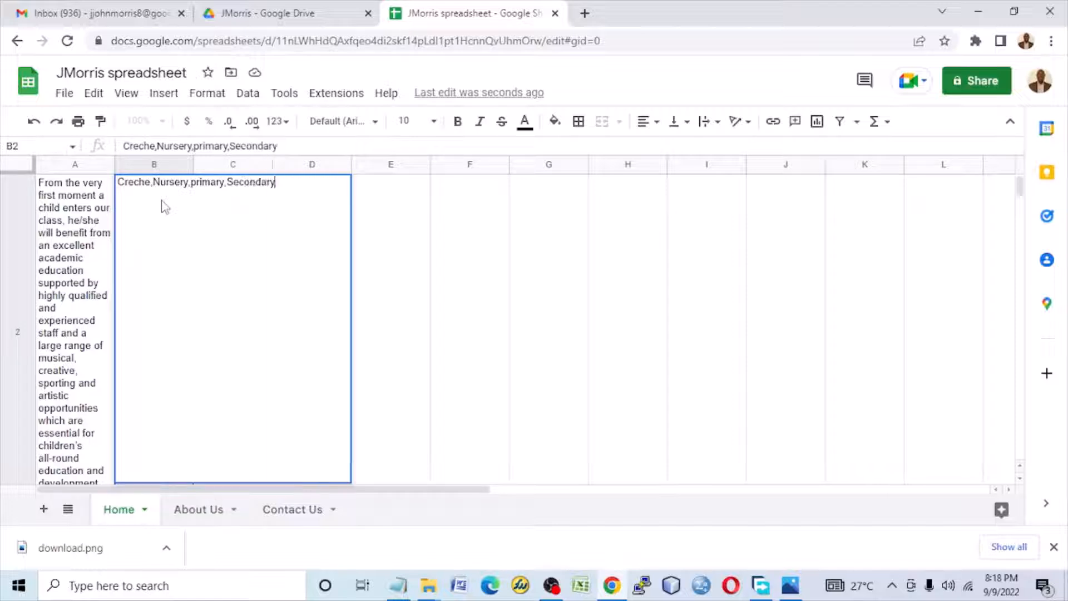
# Step: Capitalize "primary" in cell B2 so the entry reads Creche,Nursery,Primary,Secondary, and commit the edit
pyautogui.click(195, 182)
pyautogui.press('Delete')
pyautogui.write('P')
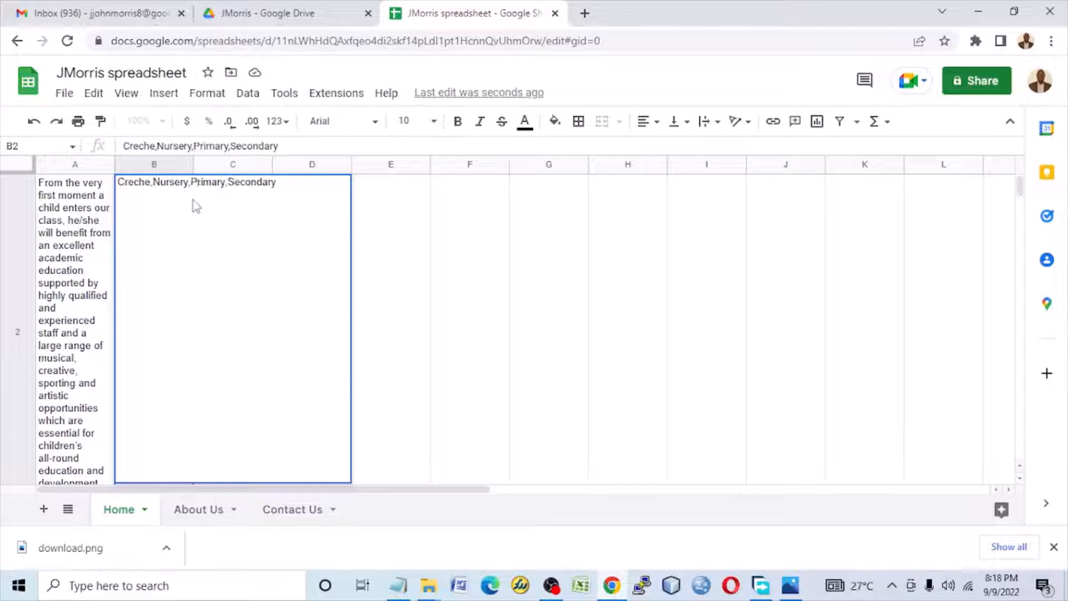
pyautogui.click(469, 273)
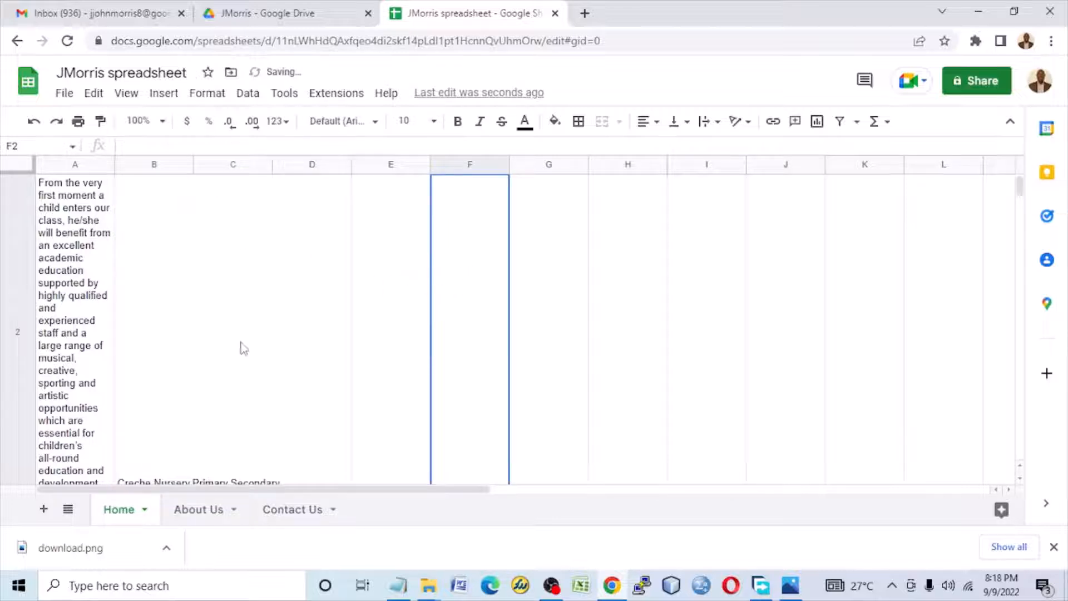
pyautogui.scroll(1, 243, 347)
pyautogui.scroll(-3, 223, 333)
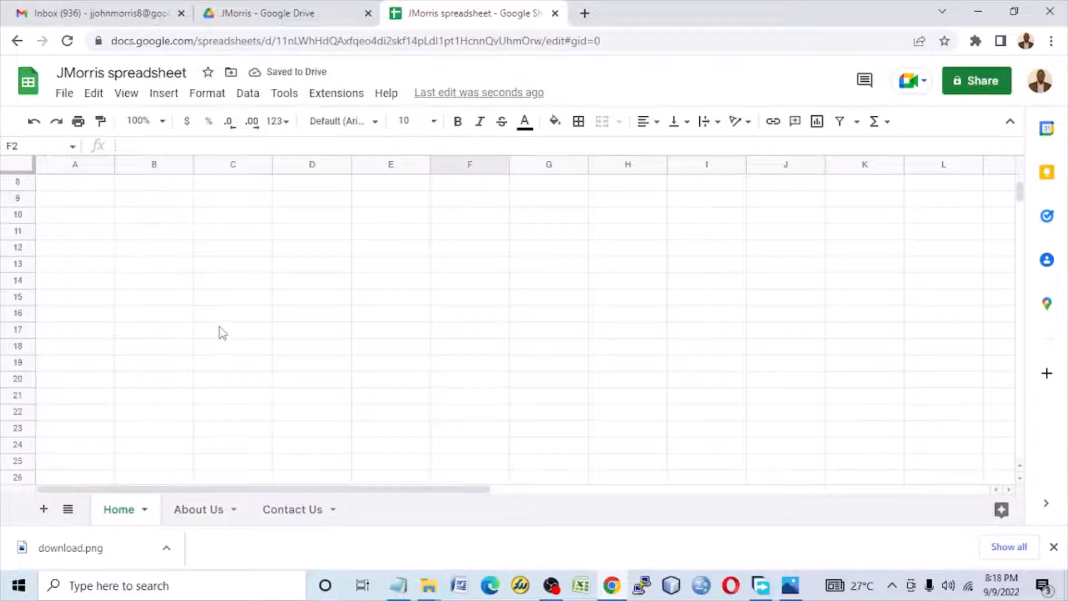
pyautogui.scroll(2, 223, 332)
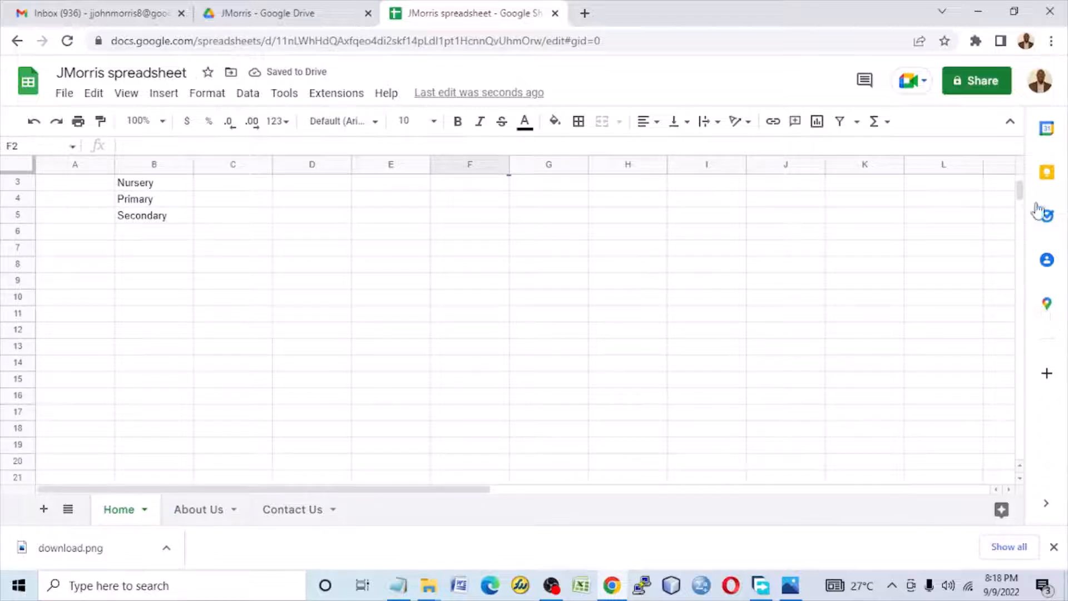
# Step: Wrap the text of the Creche,Nursery,Primary,Secondary entry in cell B2 and align it to the top of the cell
pyautogui.scroll(2, 189, 264)
pyautogui.scroll(-2, 188, 262)
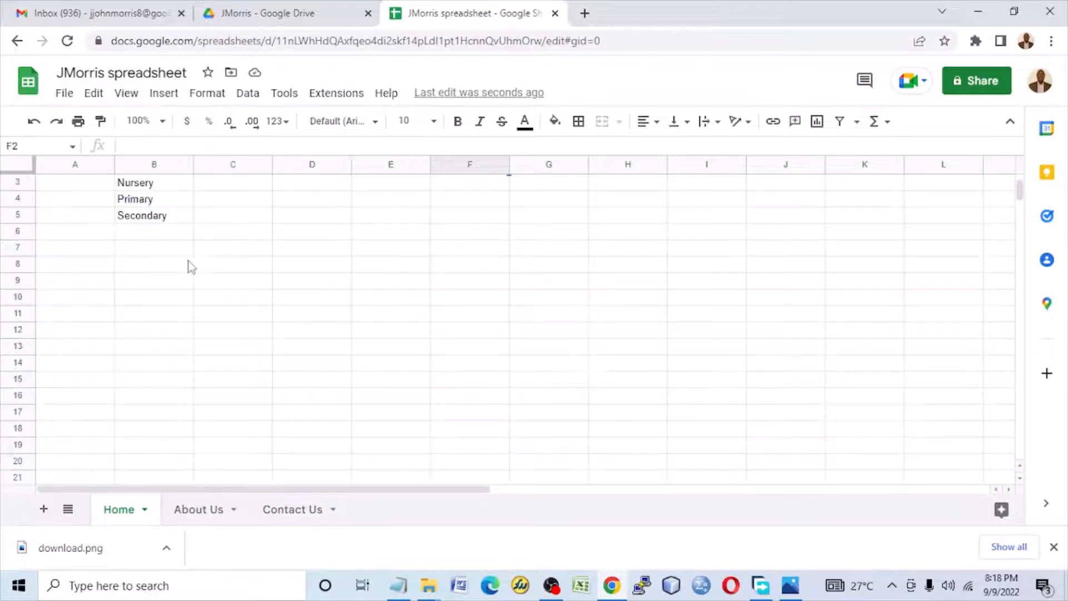
pyautogui.scroll(1, 188, 261)
pyautogui.click(176, 482)
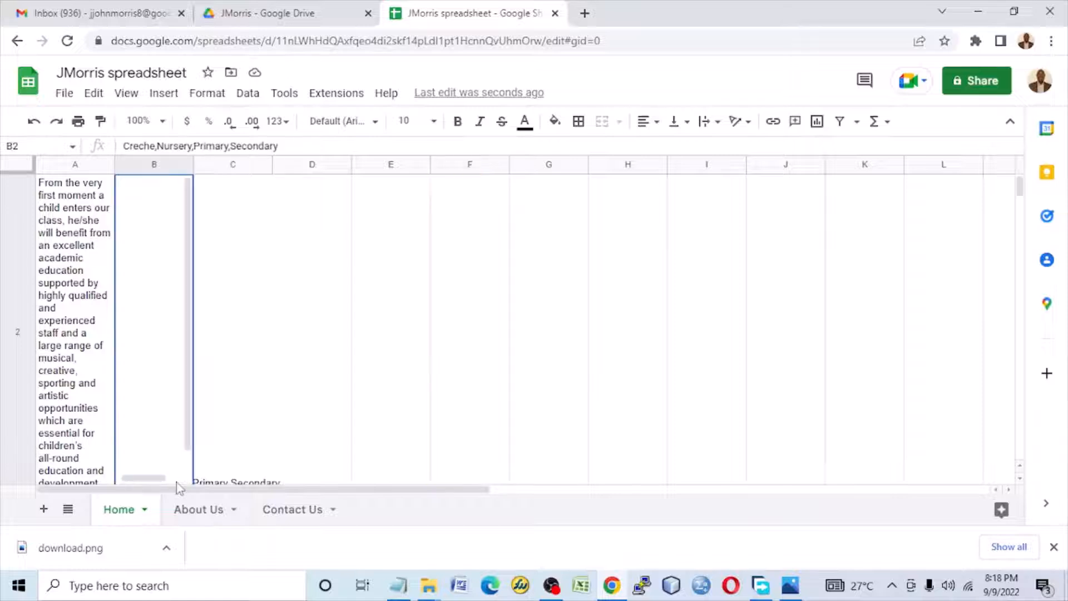
pyautogui.click(712, 123)
pyautogui.click(724, 149)
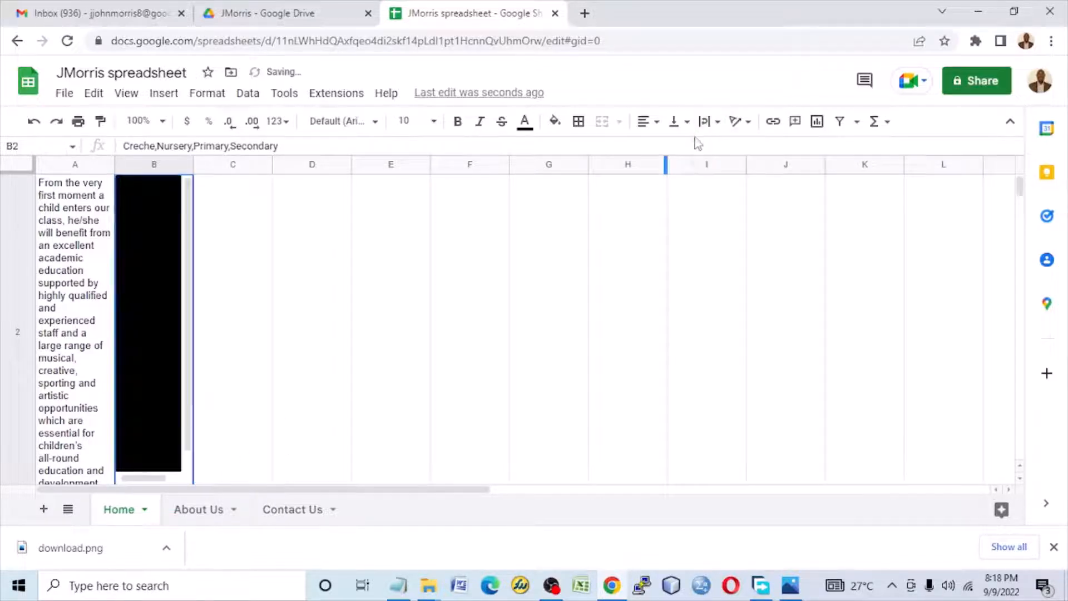
pyautogui.click(678, 122)
pyautogui.click(678, 149)
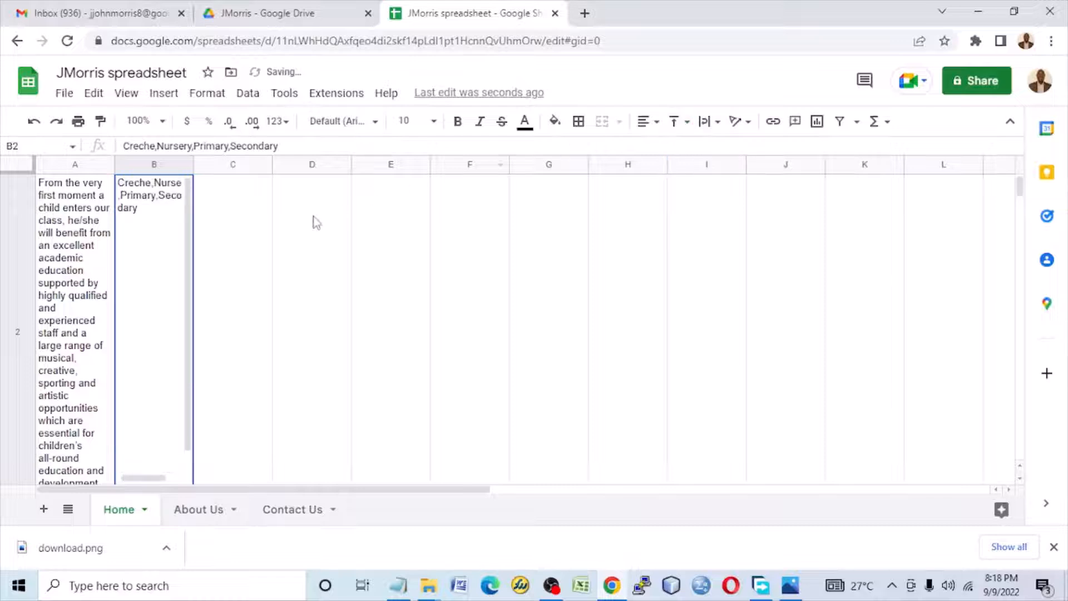
# Step: Clear the separate Nursery, Primary and Secondary entries from cells B3 to B5 of the Home sheet
pyautogui.scroll(-3, 231, 276)
pyautogui.scroll(3, 207, 286)
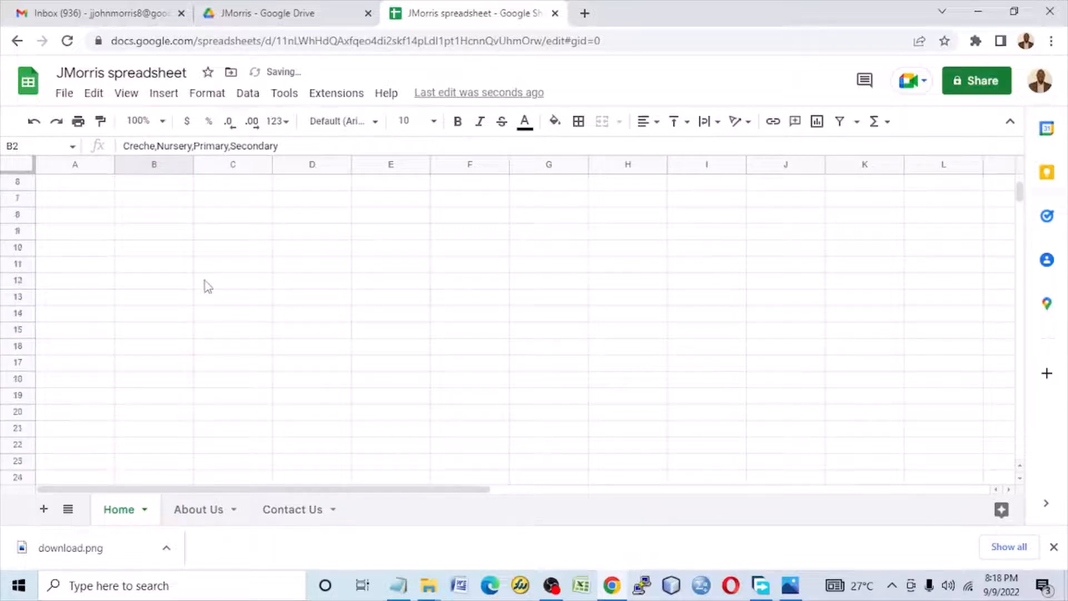
pyautogui.click(133, 188)
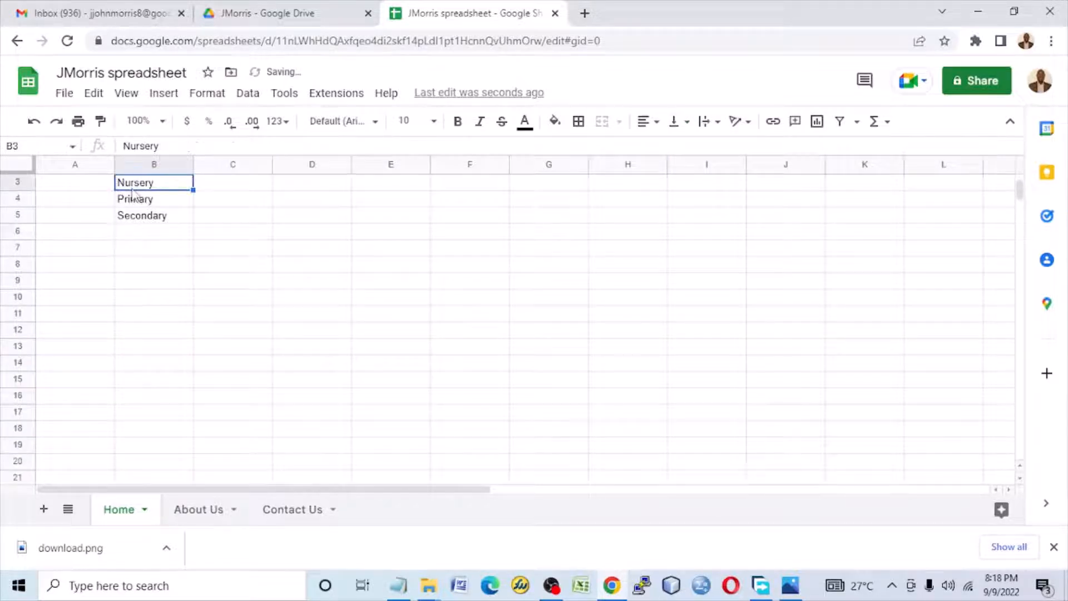
pyautogui.press('Delete')
pyautogui.press('Down')
pyautogui.press('Delete')
pyautogui.press('Down')
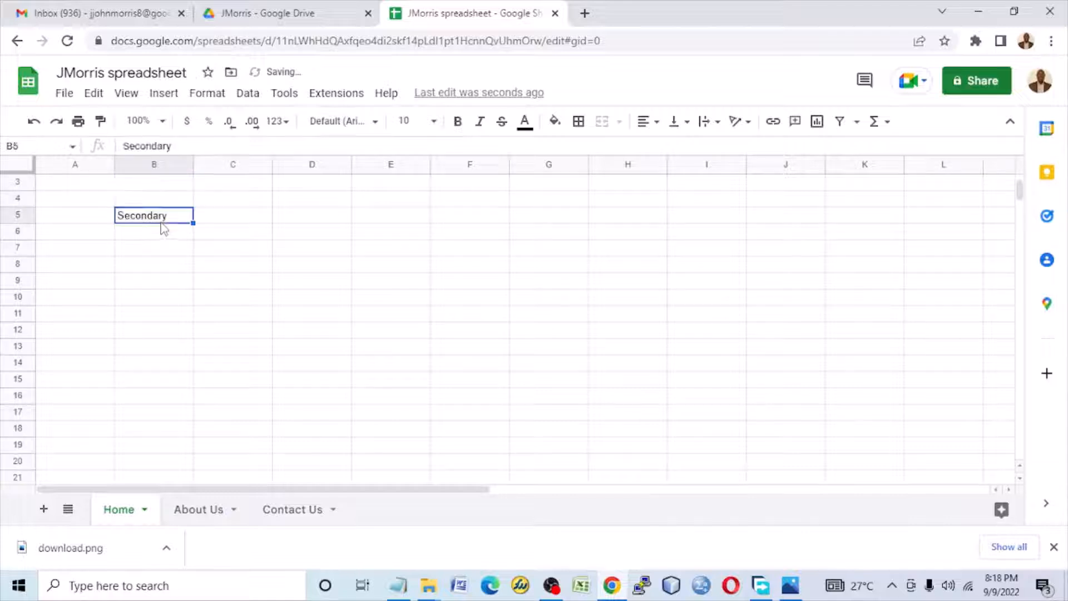
pyautogui.press('Delete')
pyautogui.scroll(2, 245, 245)
pyautogui.scroll(-2, 253, 250)
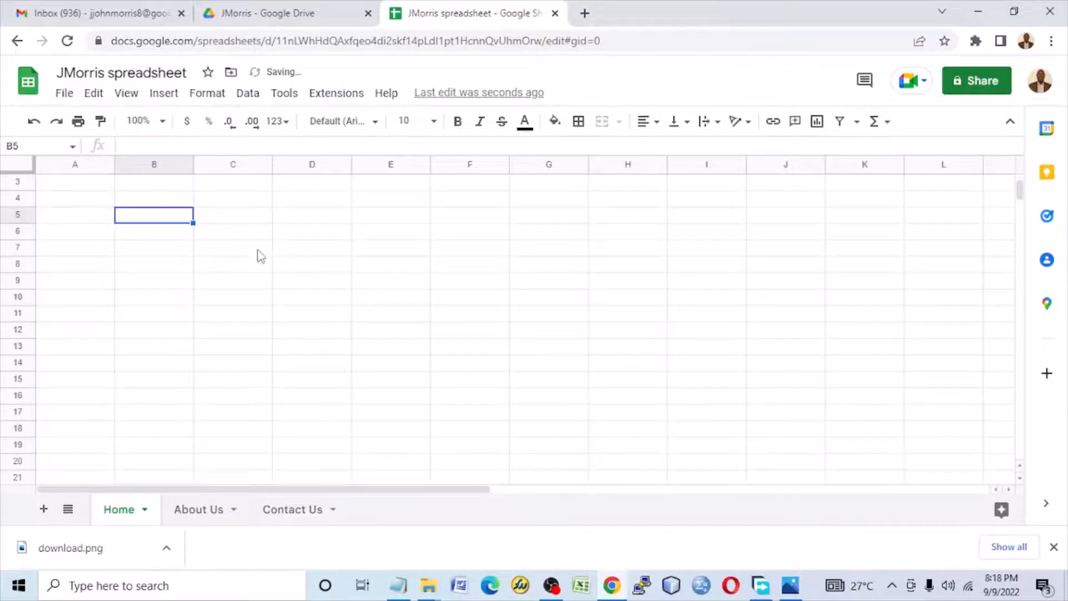
pyautogui.scroll(3, 258, 255)
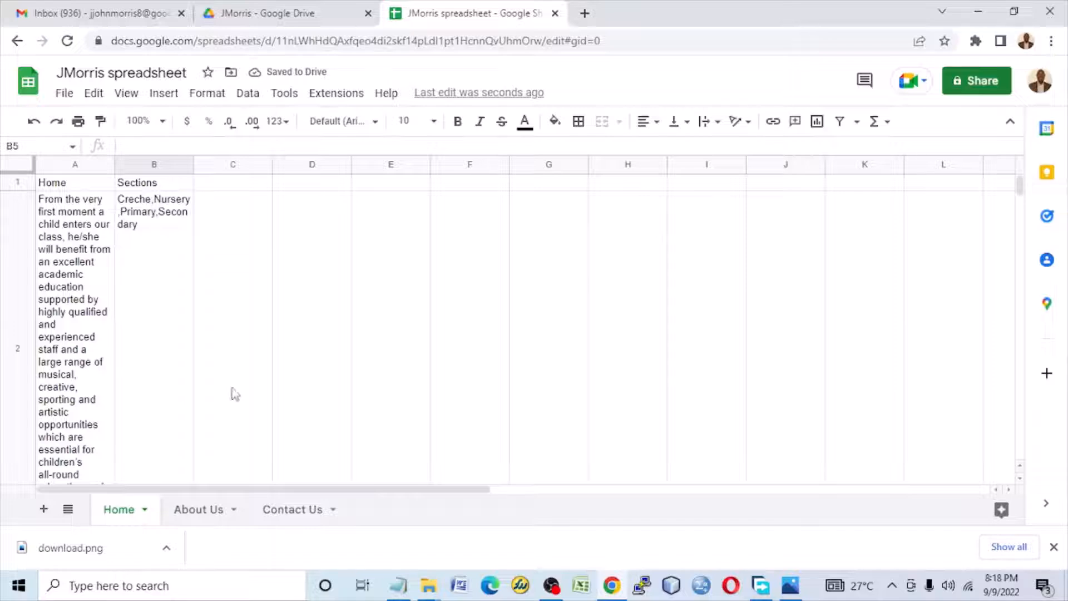
pyautogui.click(398, 586)
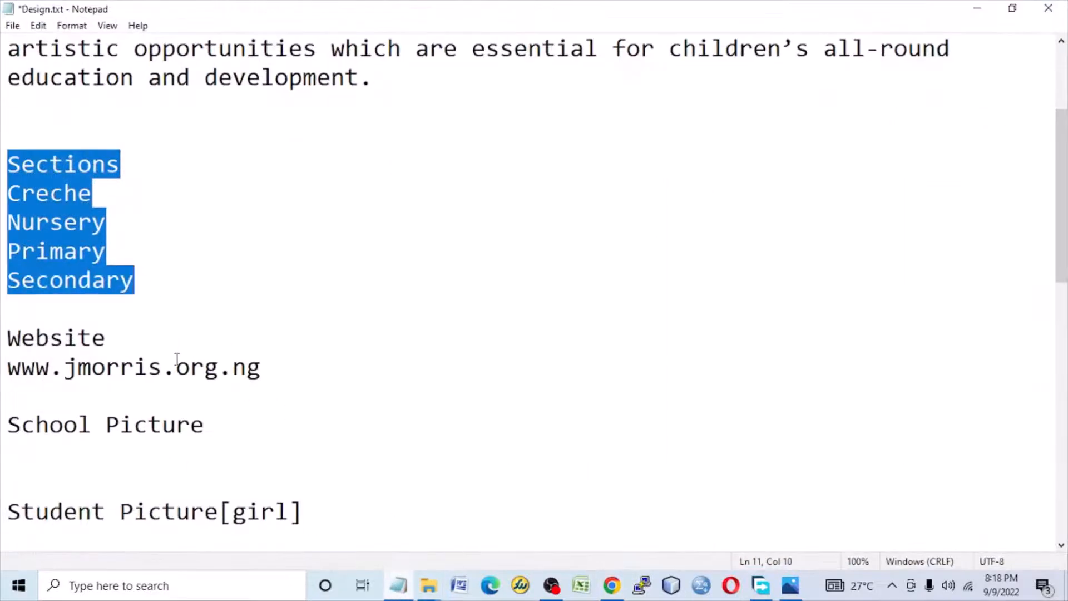
pyautogui.scroll(-1, 183, 339)
pyautogui.moveTo(275, 295); pyautogui.dragTo(3, 245)
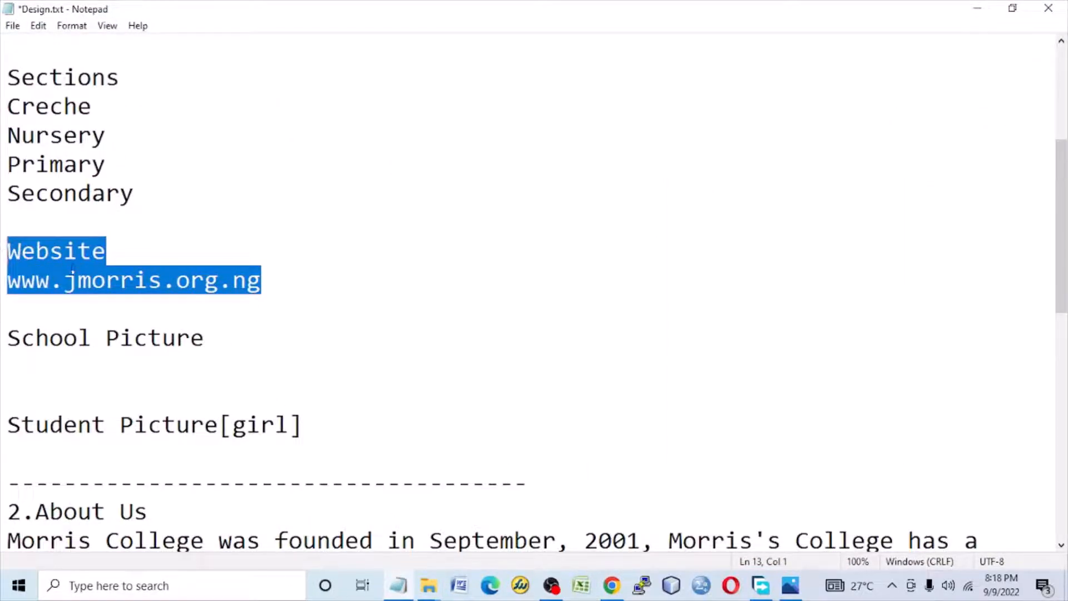
pyautogui.rightClick(73, 272)
pyautogui.click(116, 318)
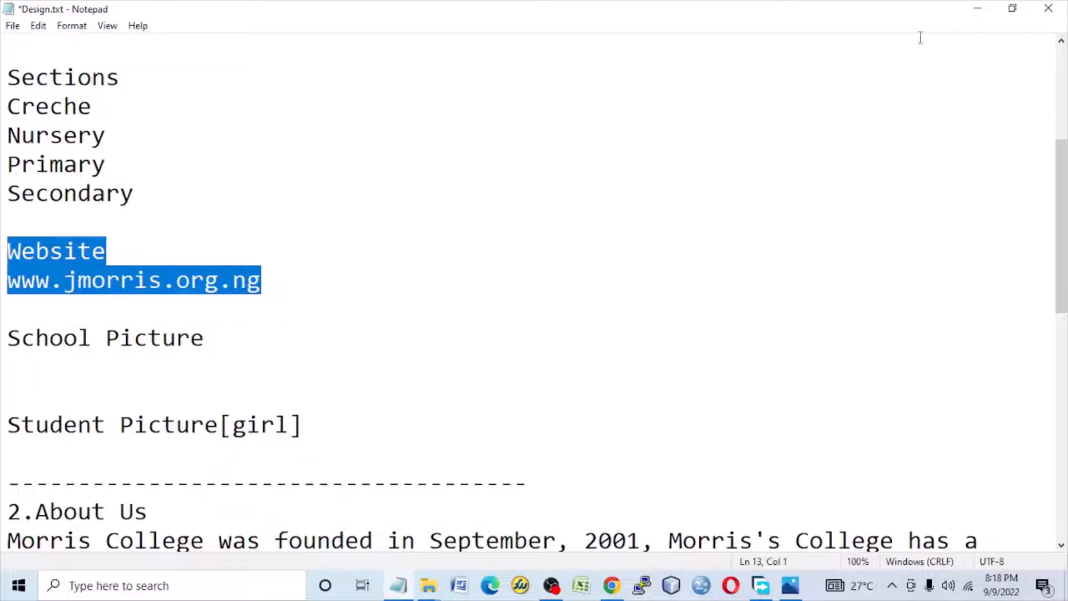
pyautogui.click(980, 8)
pyautogui.rightClick(243, 190)
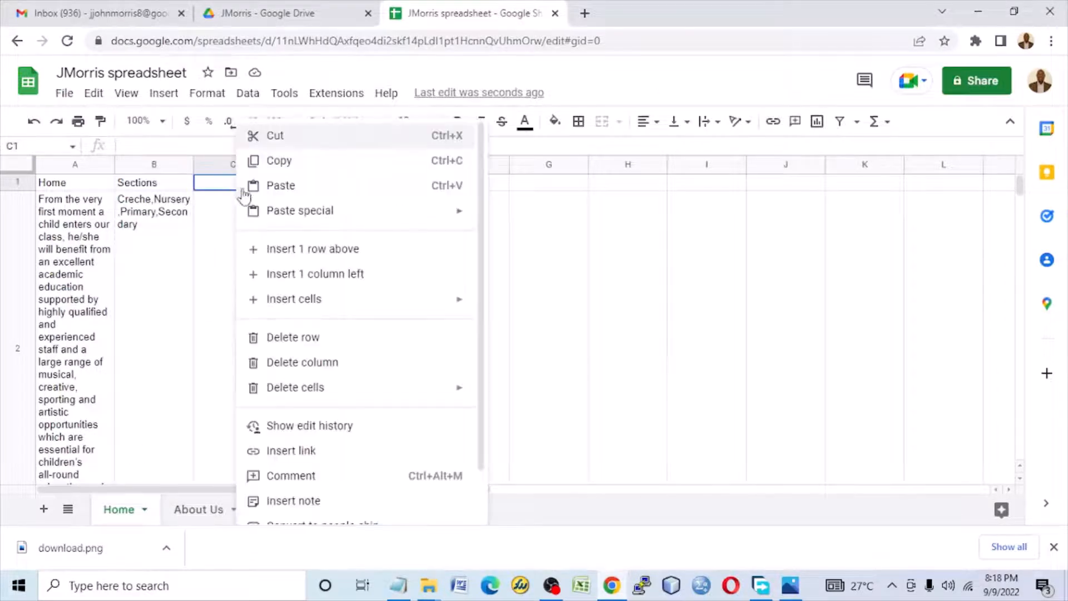
pyautogui.click(286, 186)
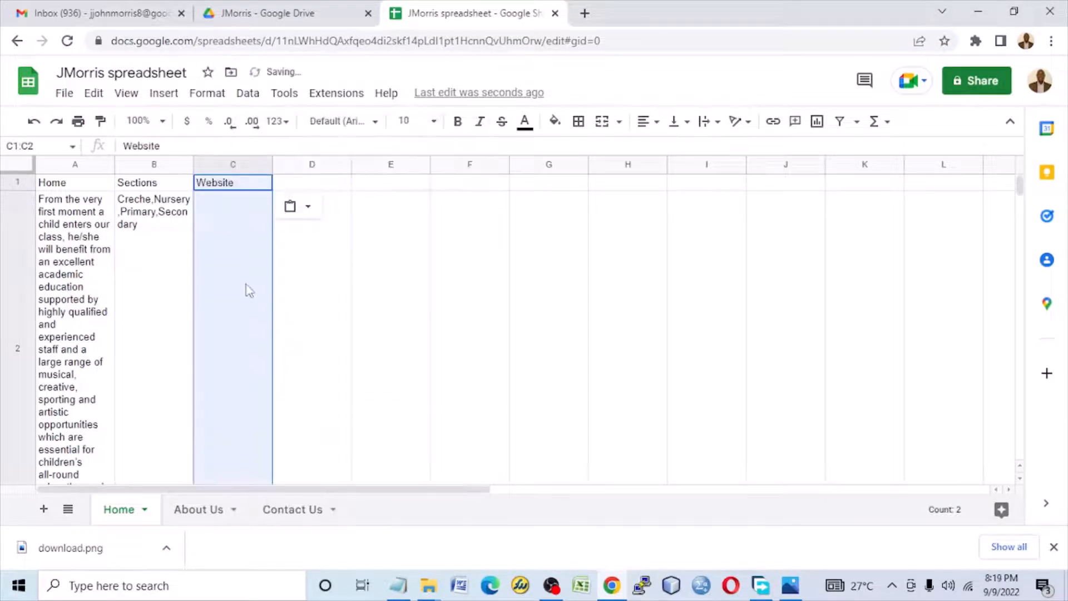
# Step: Apply text wrapping and top vertical alignment to the website cells C1:C2
pyautogui.scroll(-4, 246, 285)
pyautogui.scroll(3, 284, 283)
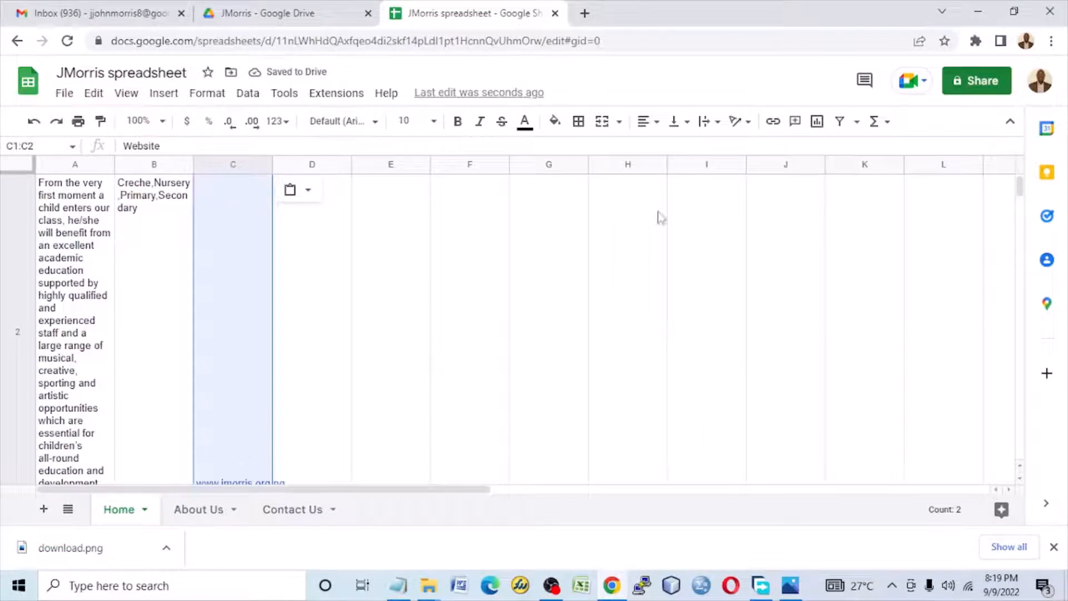
pyautogui.click(709, 122)
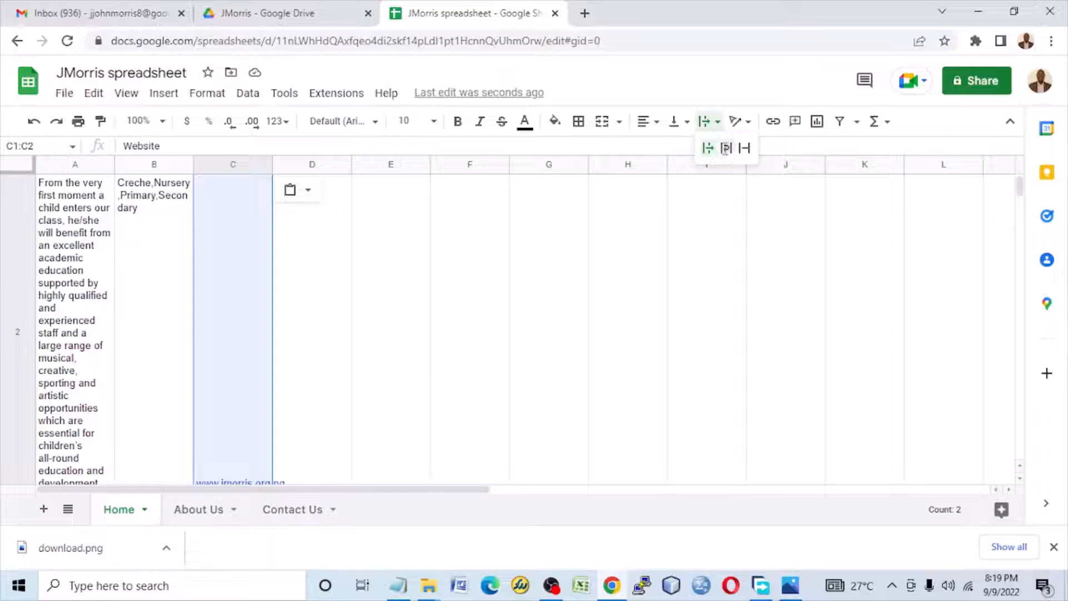
pyautogui.click(724, 149)
pyautogui.click(675, 121)
pyautogui.click(679, 149)
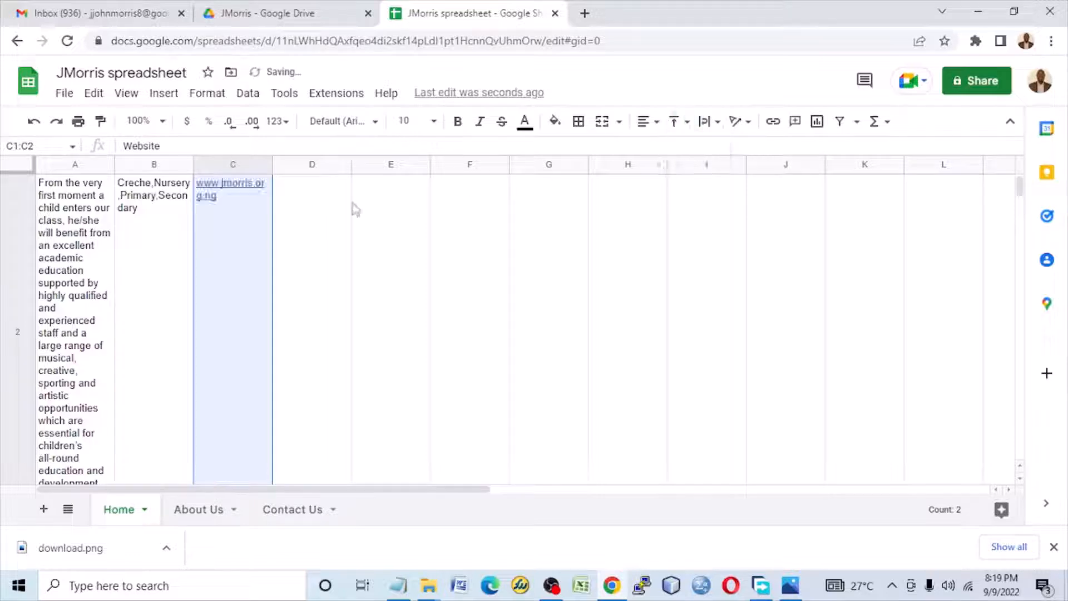
# Step: Copy the School Picture heading from Design.txt and paste it into cell D1 of the Home sheet
pyautogui.click(397, 586)
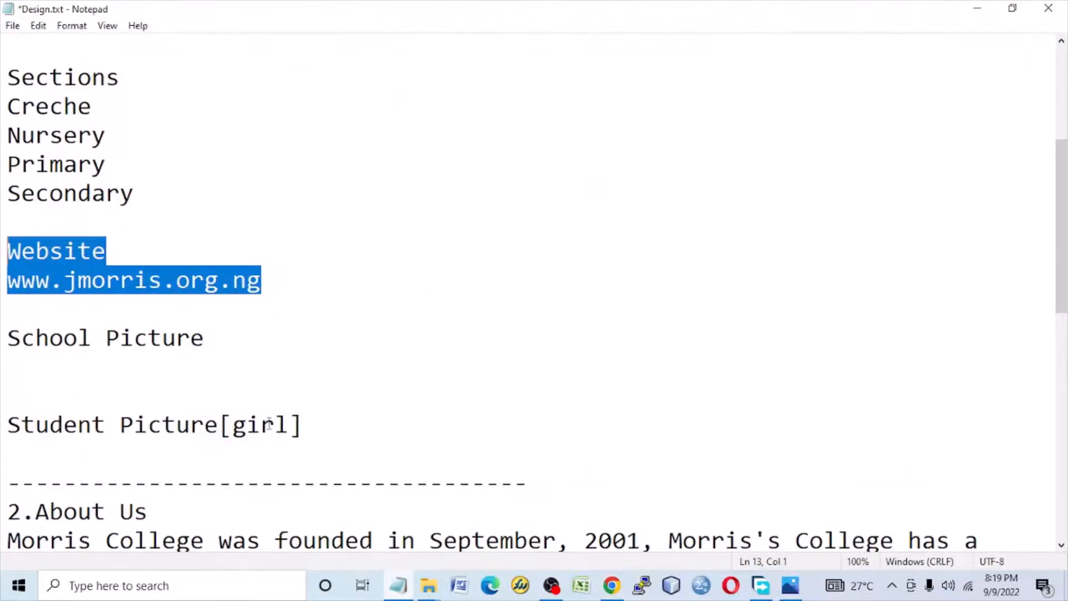
pyautogui.moveTo(214, 349); pyautogui.dragTo(7, 337)
pyautogui.rightClick(82, 336)
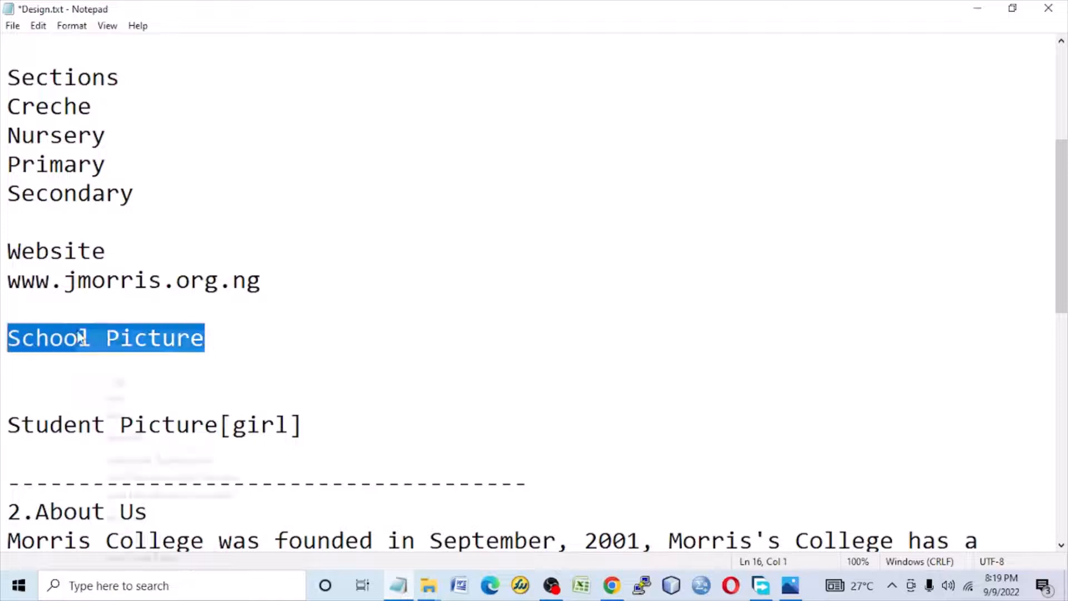
pyautogui.click(120, 381)
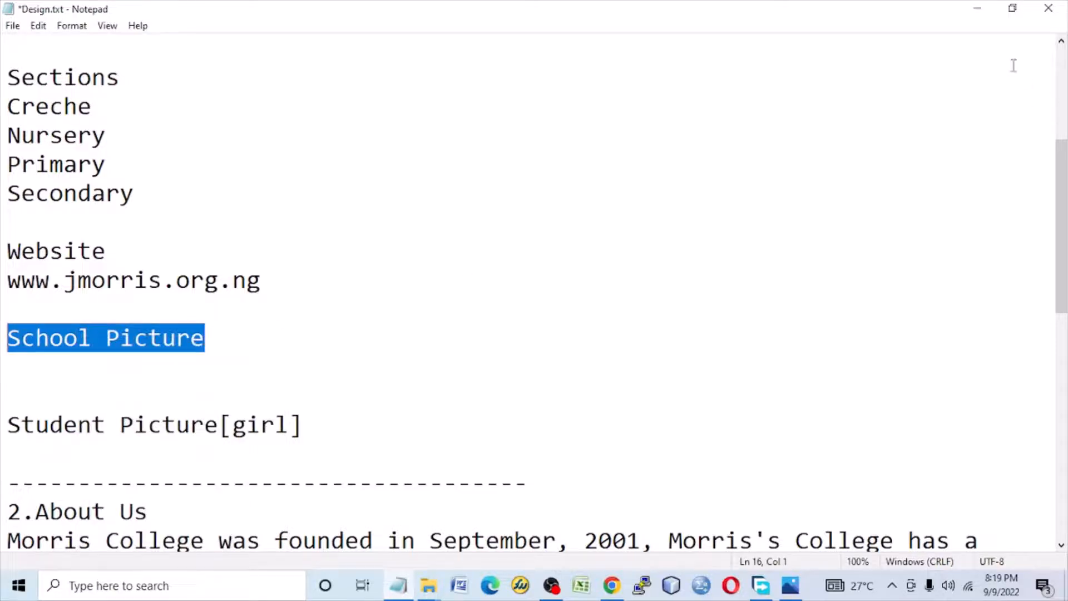
pyautogui.click(983, 10)
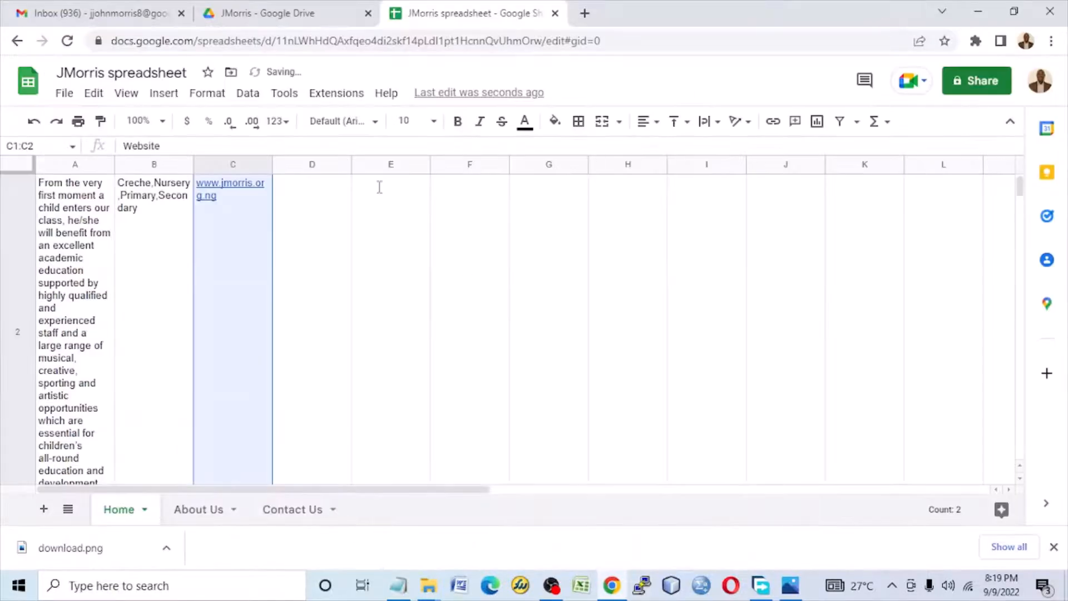
pyautogui.scroll(1, 336, 234)
pyautogui.click(321, 187)
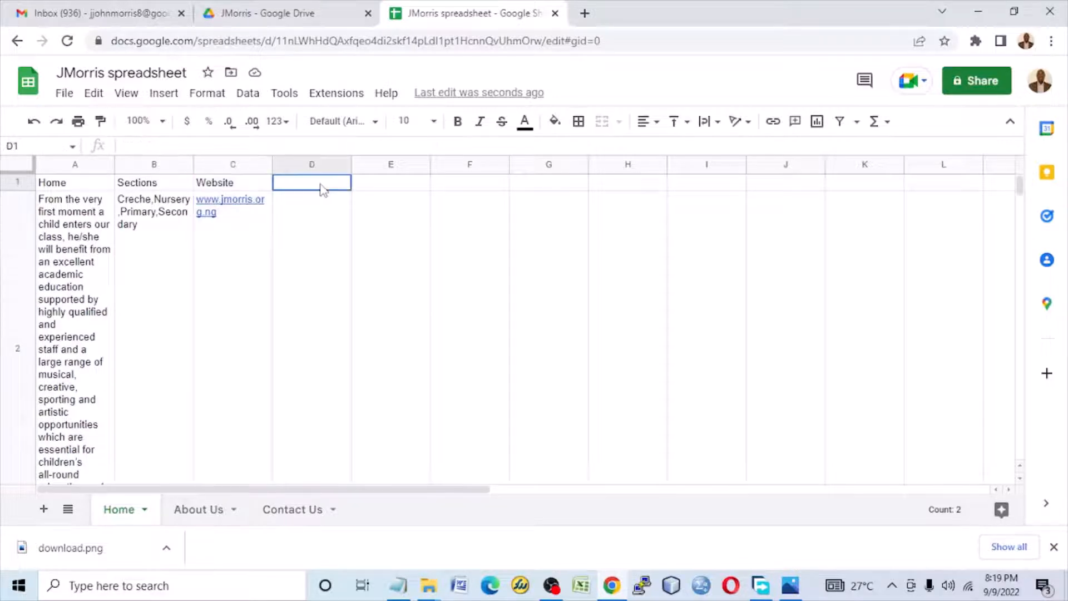
pyautogui.rightClick(322, 189)
pyautogui.click(408, 189)
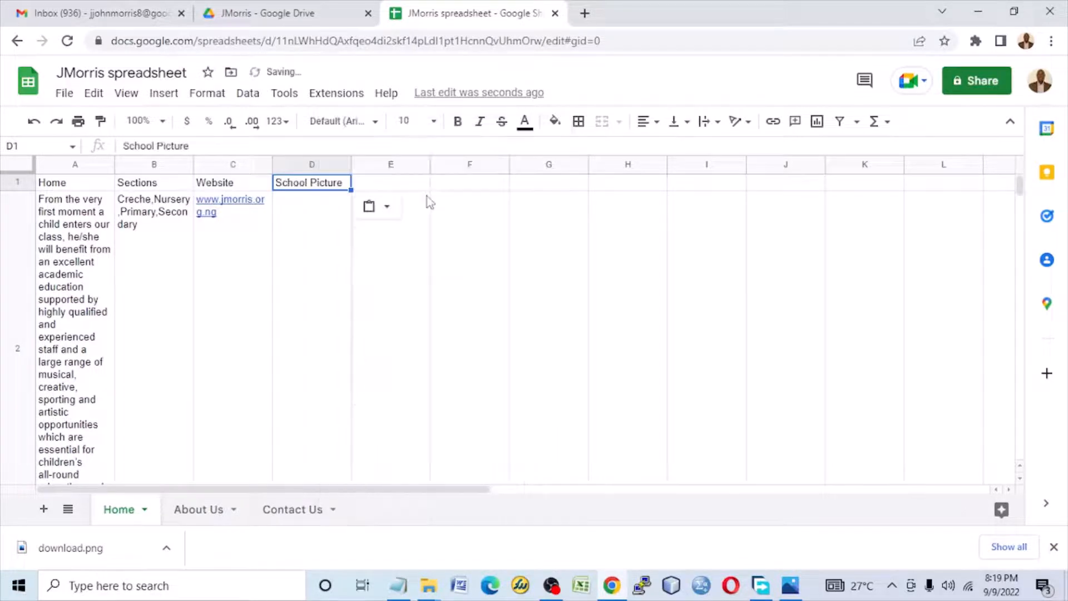
# Step: Copy the sharing link of school.jpg from the JMorris folder in Google Drive, leaving its access settings as they are
pyautogui.click(303, 13)
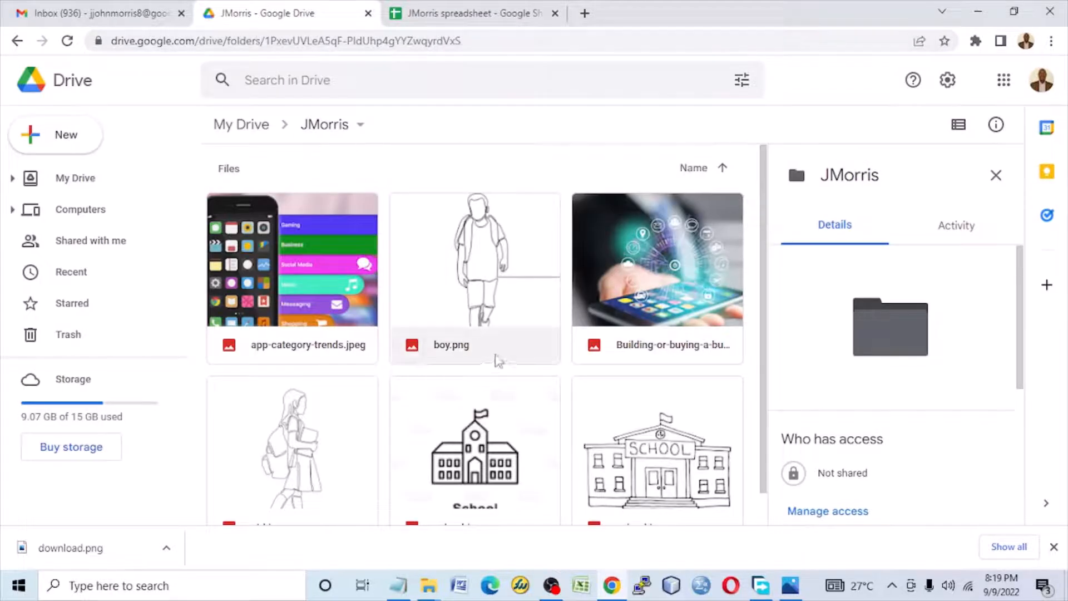
pyautogui.scroll(-1, 562, 345)
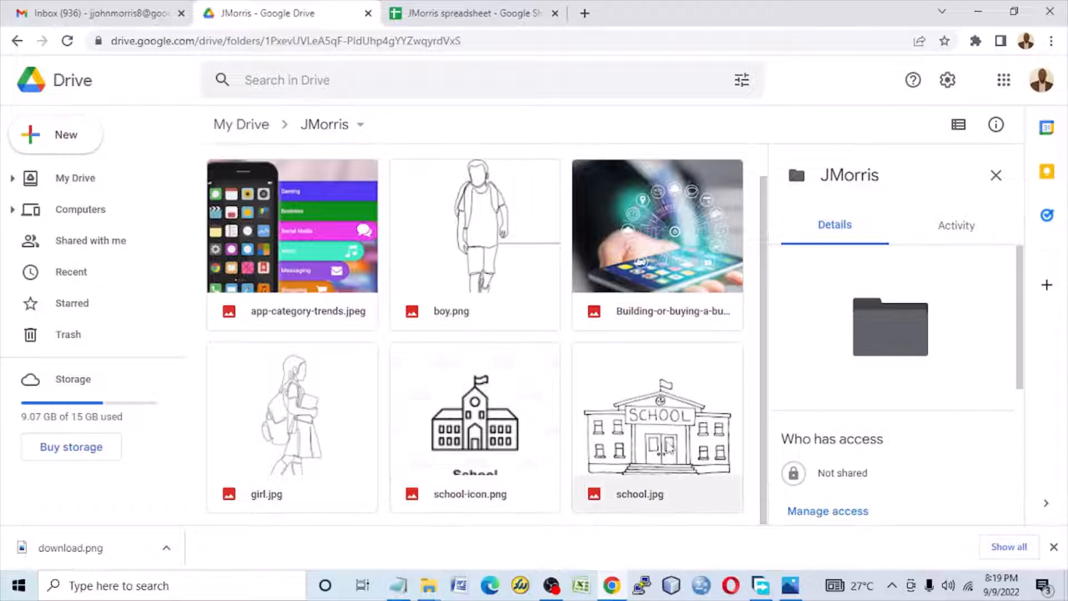
pyautogui.scroll(1, 669, 450)
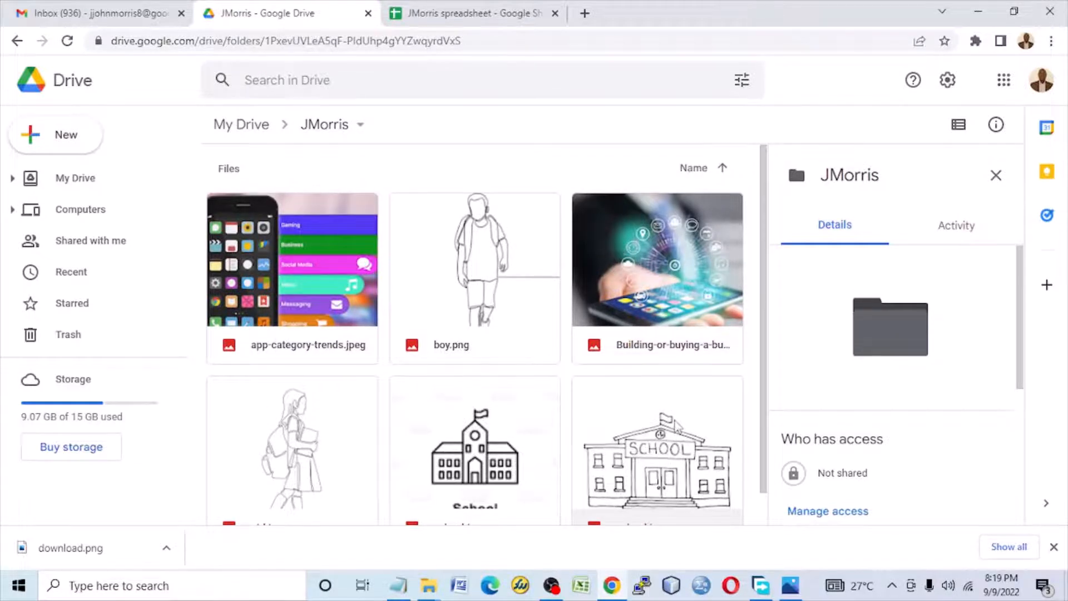
pyautogui.click(661, 452)
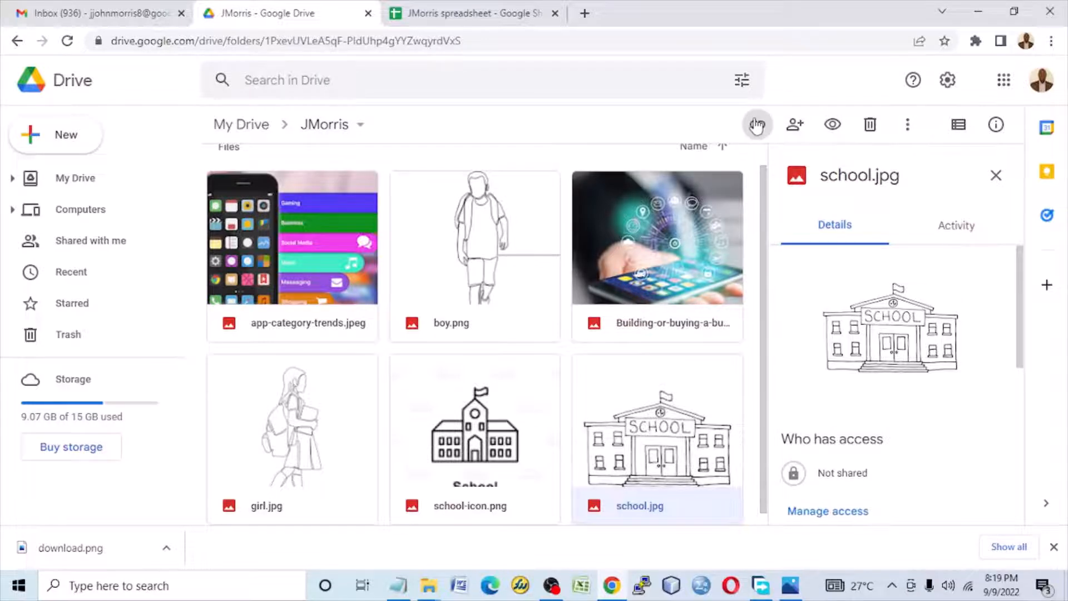
pyautogui.click(756, 124)
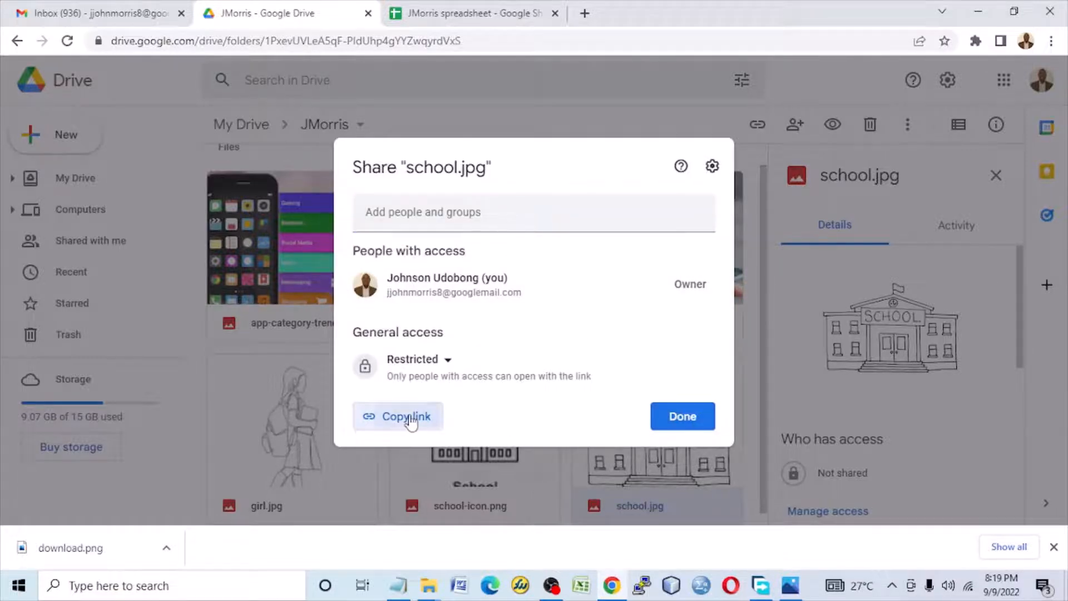
pyautogui.click(432, 420)
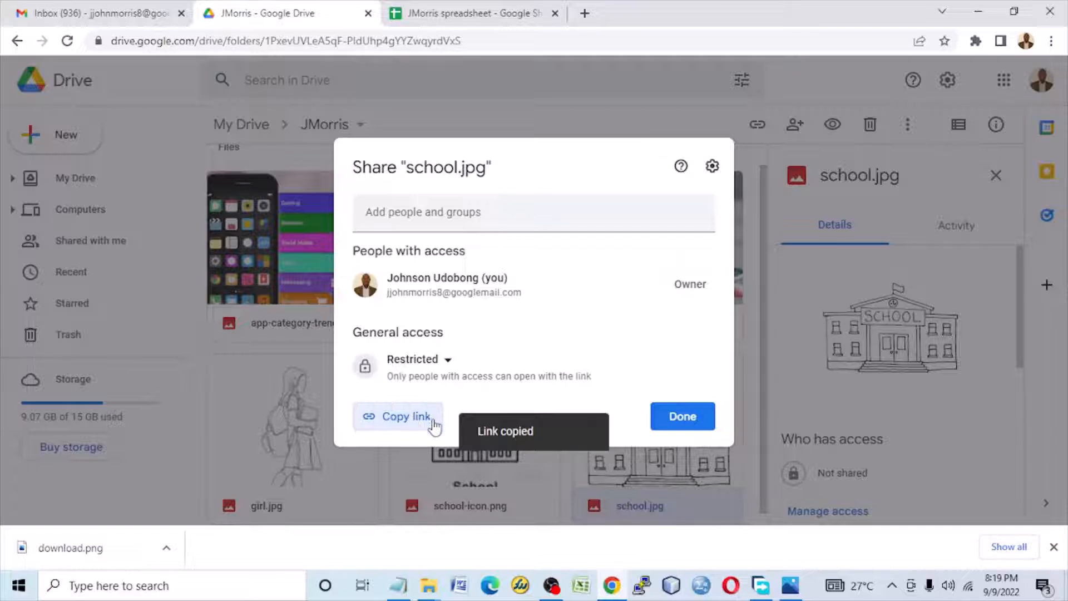
pyautogui.click(702, 421)
# Step: Paste the school.jpg sharing link into cell D2 of the Home sheet in JMorris spreadsheet
pyautogui.click(481, 15)
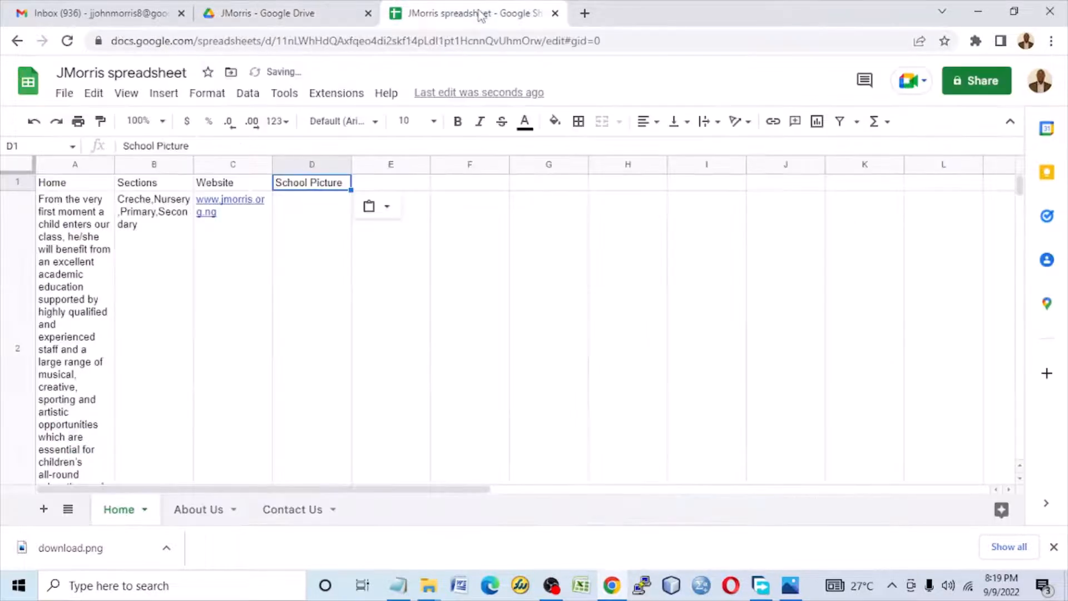
pyautogui.click(305, 231)
pyautogui.rightClick(305, 231)
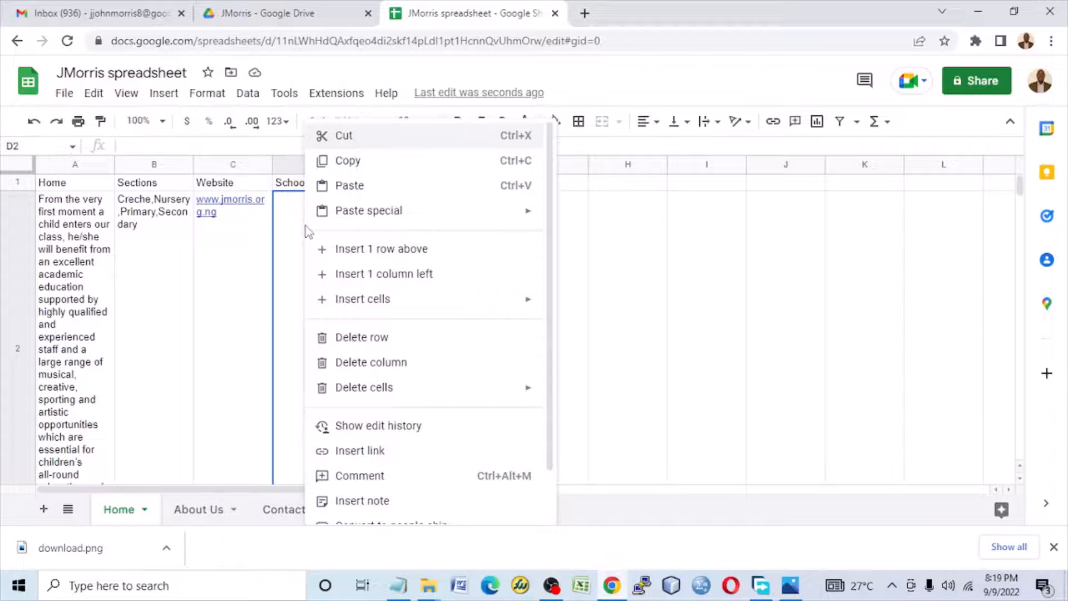
pyautogui.click(356, 187)
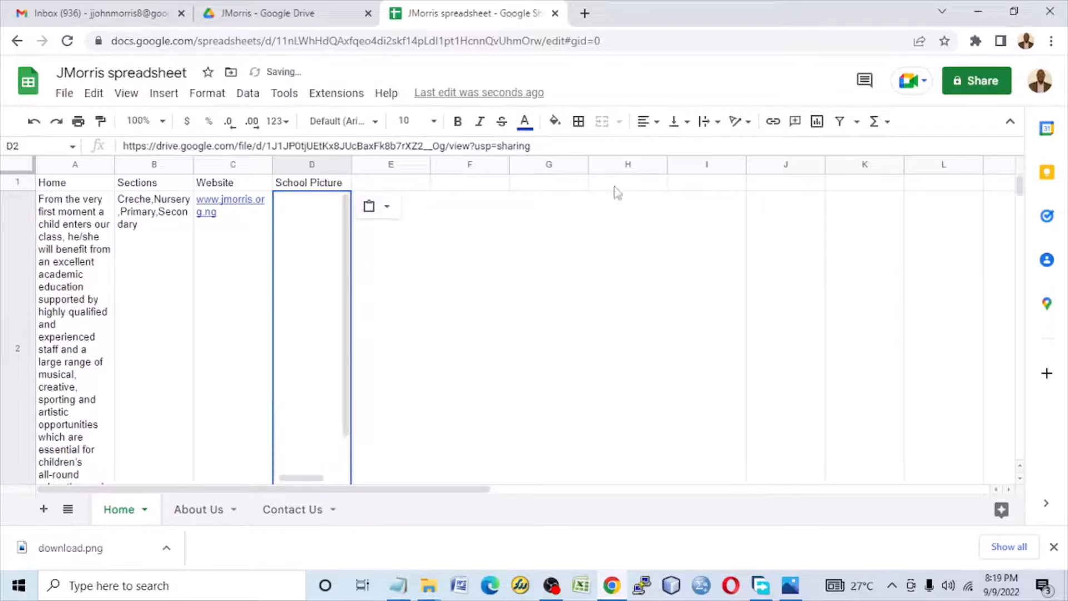
# Step: Wrap the school picture link in cell D2 and align it to the top of the cell
pyautogui.click(704, 123)
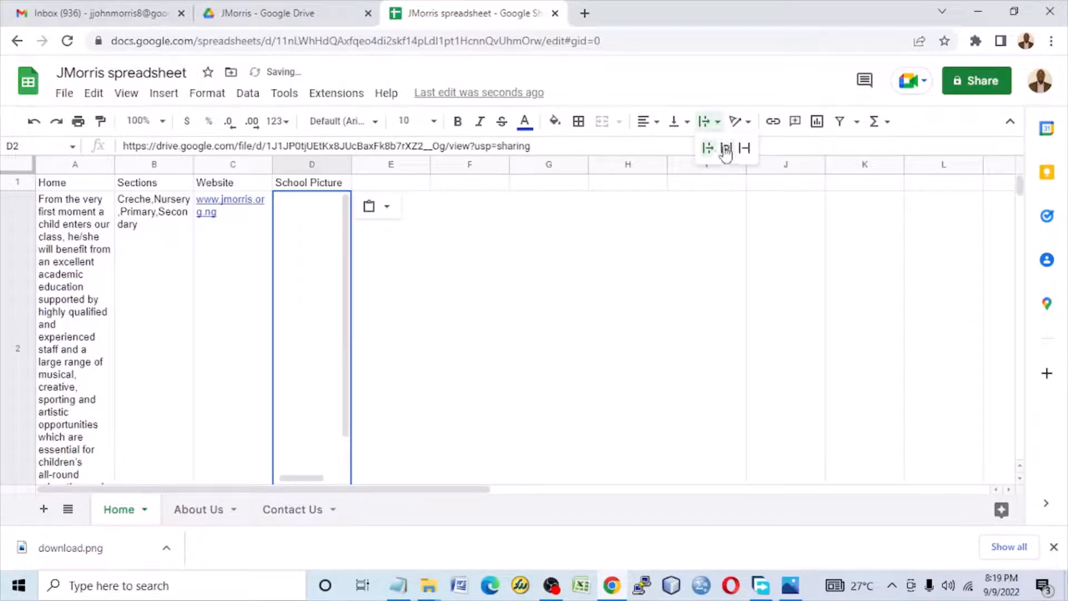
pyautogui.click(714, 148)
pyautogui.click(683, 122)
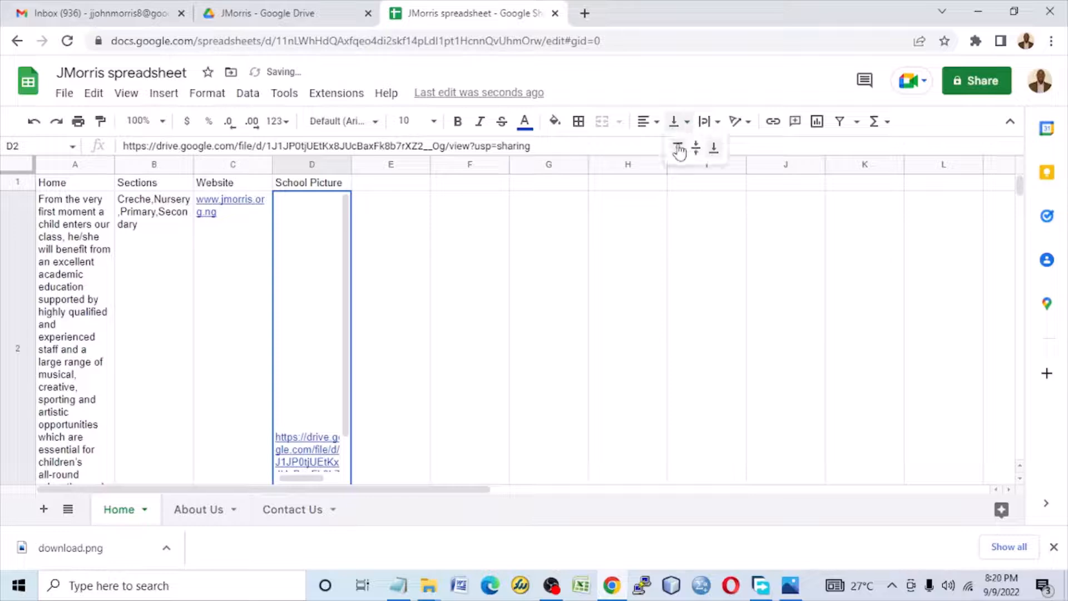
pyautogui.click(672, 152)
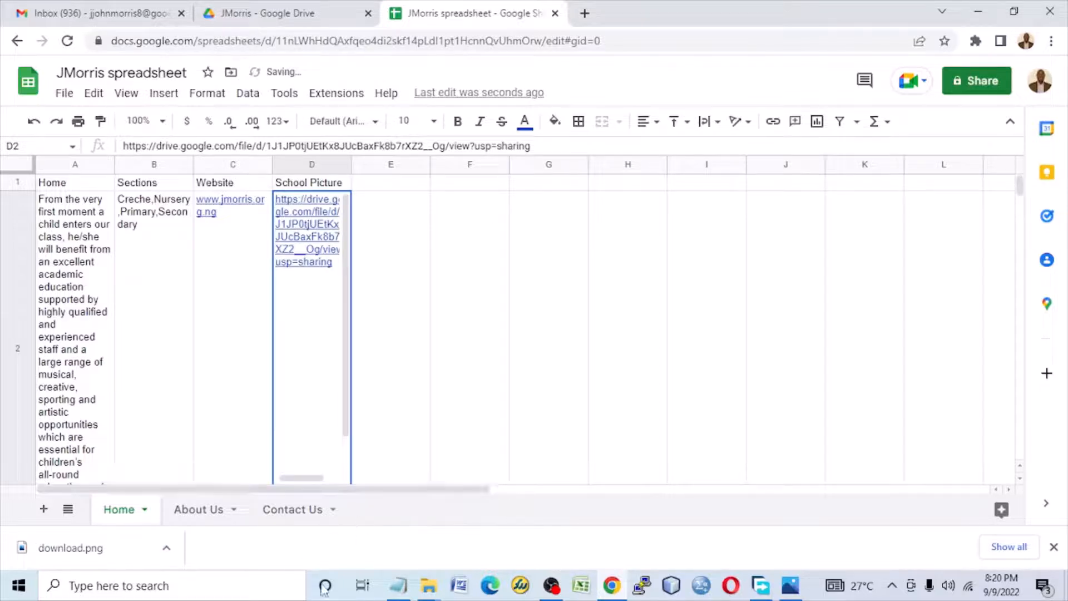
# Step: Copy the Student Picture heading from Design.txt and paste it into cell E1 of the Home sheet
pyautogui.click(395, 587)
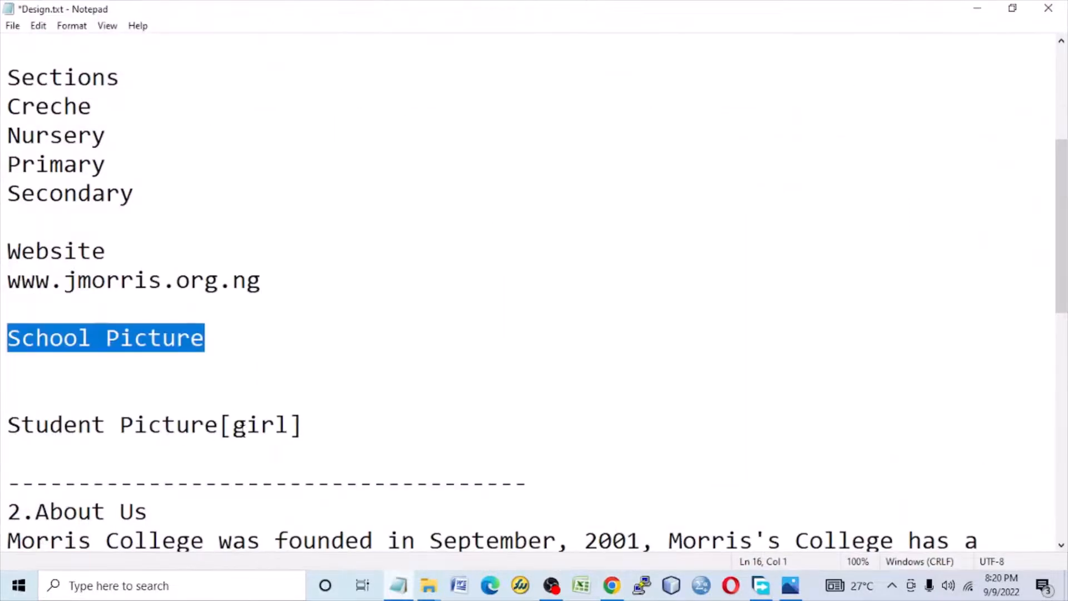
pyautogui.moveTo(218, 424); pyautogui.dragTo(2, 414)
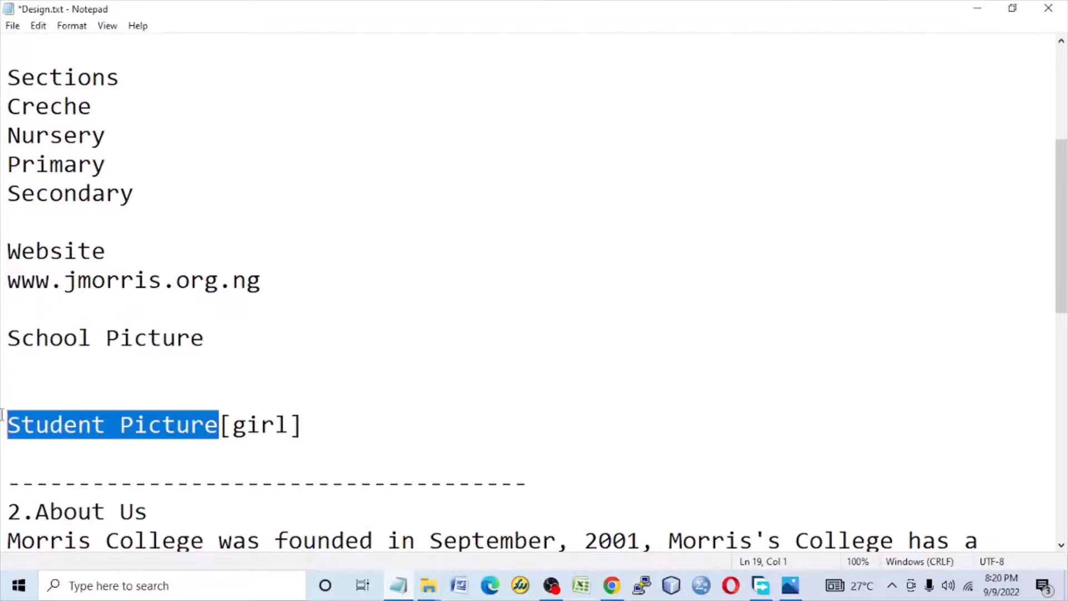
pyautogui.rightClick(72, 411)
pyautogui.click(167, 223)
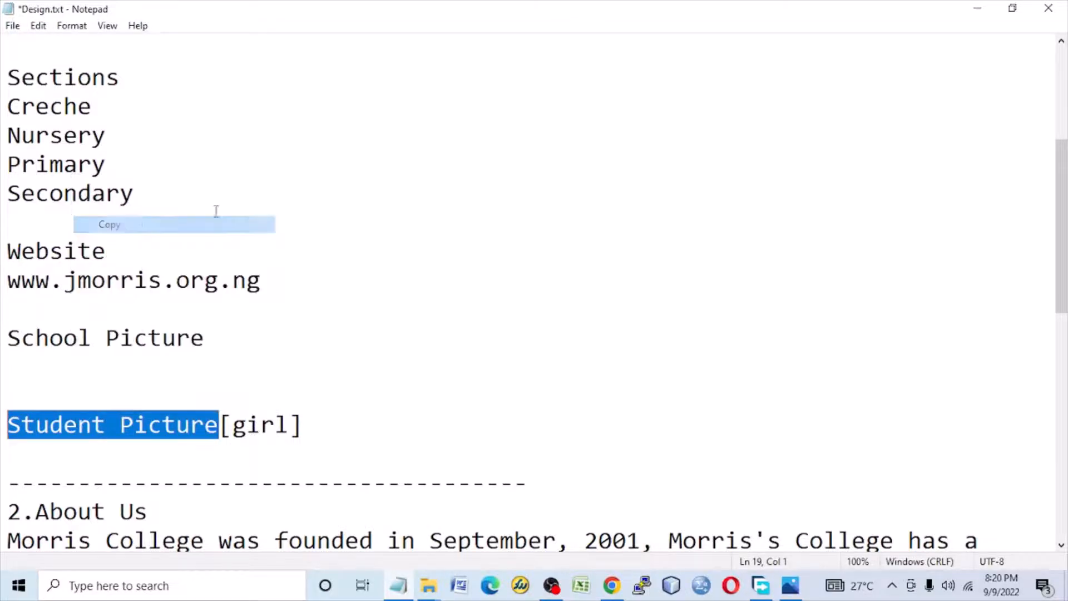
pyautogui.click(980, 16)
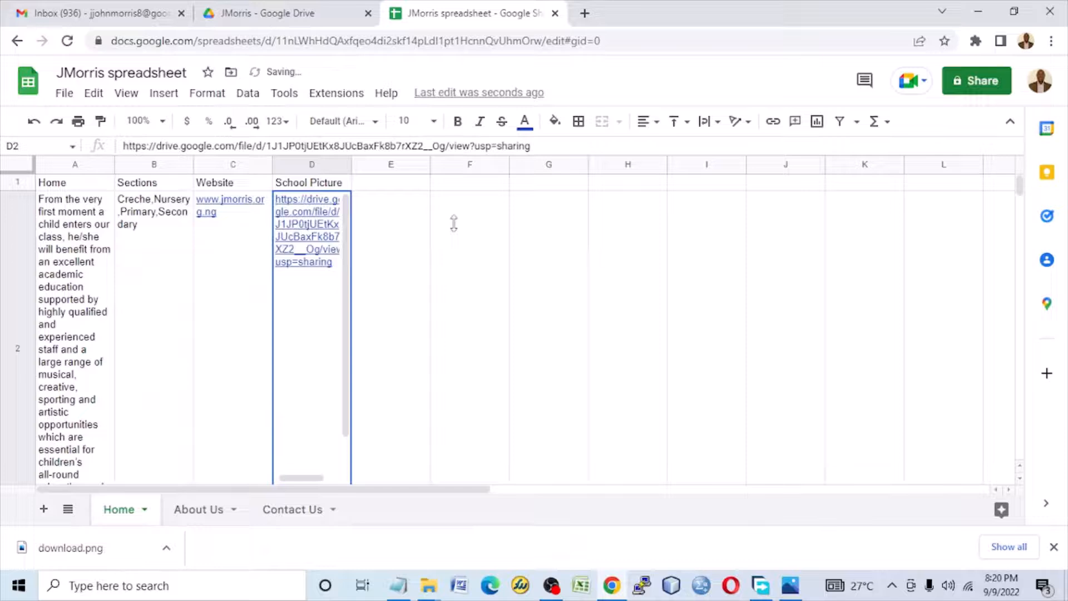
pyautogui.click(387, 187)
pyautogui.rightClick(386, 187)
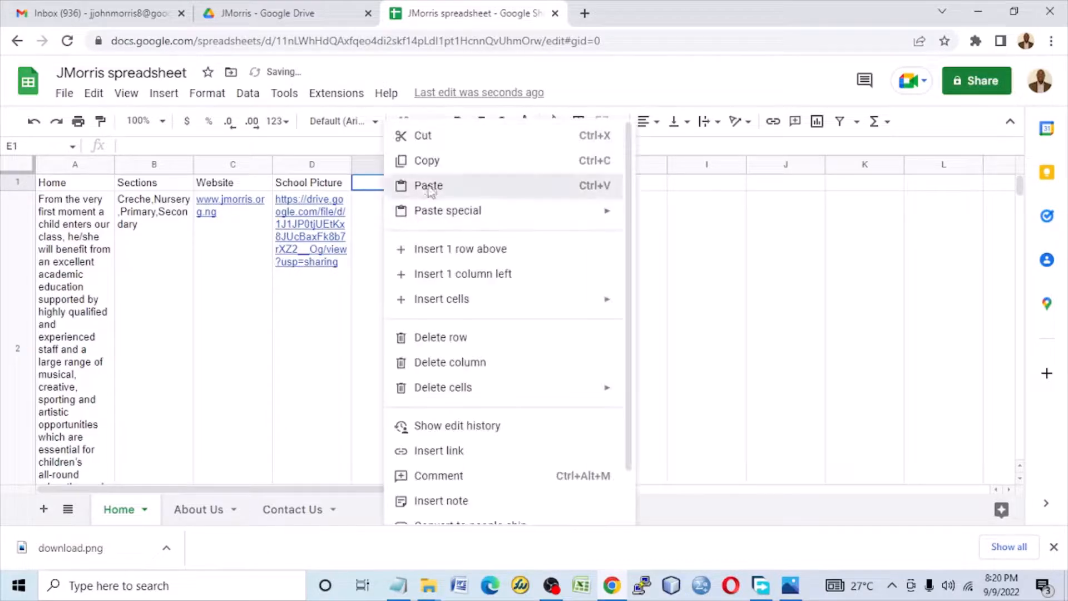
pyautogui.click(362, 187)
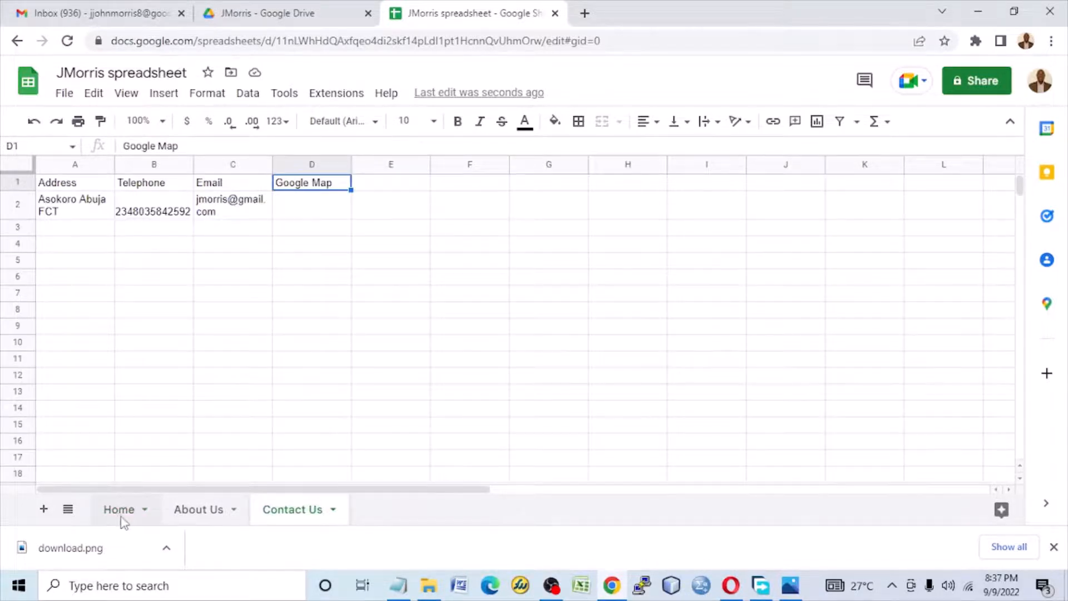
# Step: Review the School Picture and Student Picture links on the Home sheet and the school.jpg file in the JMorris Drive folder
pyautogui.click(125, 509)
pyautogui.moveTo(303, 236)
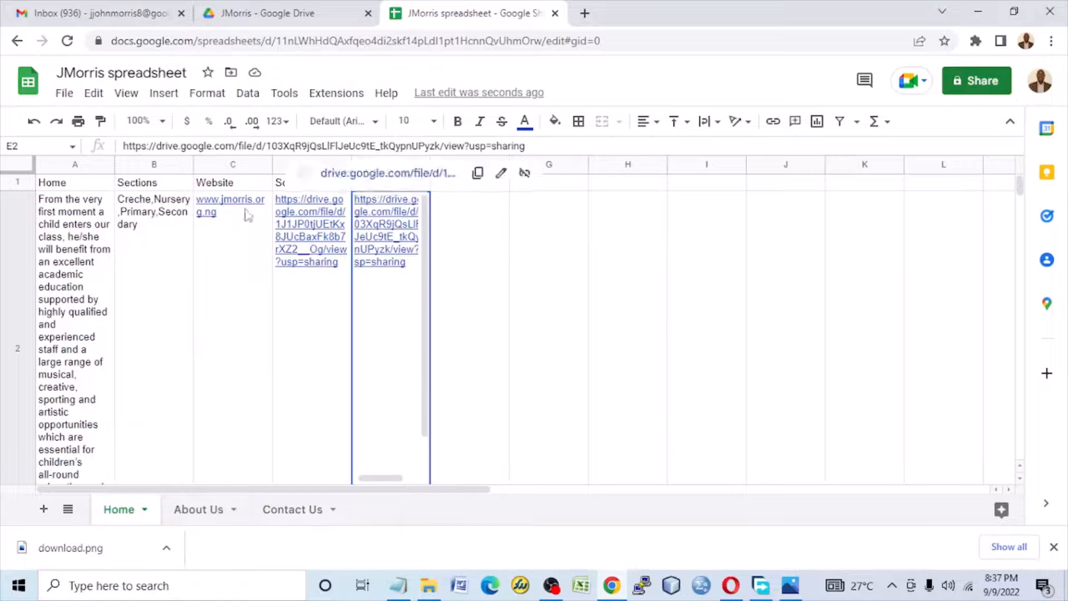
pyautogui.click(603, 306)
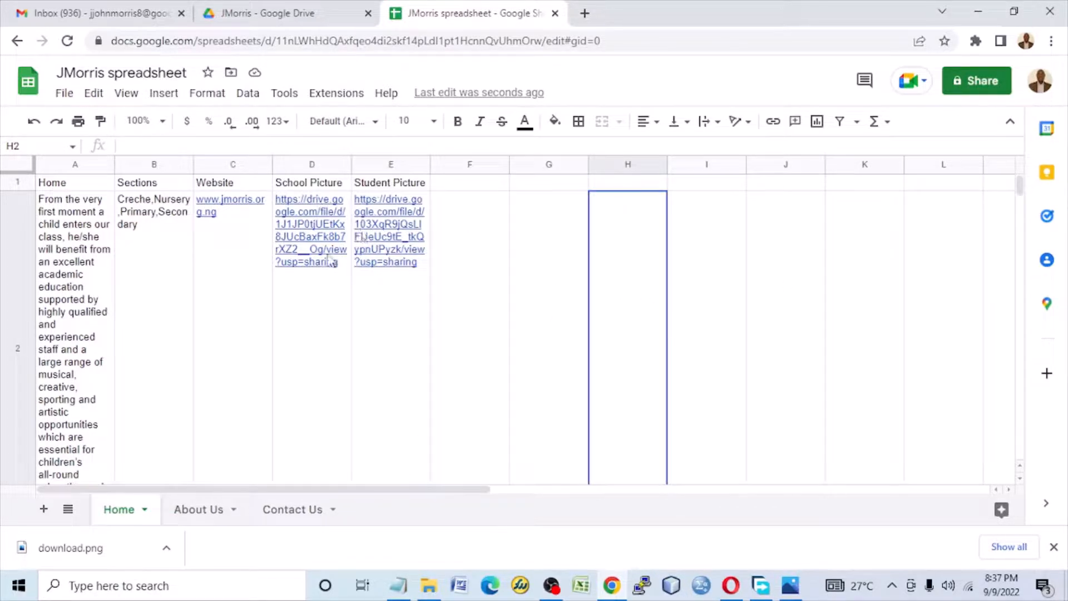
pyautogui.click(309, 22)
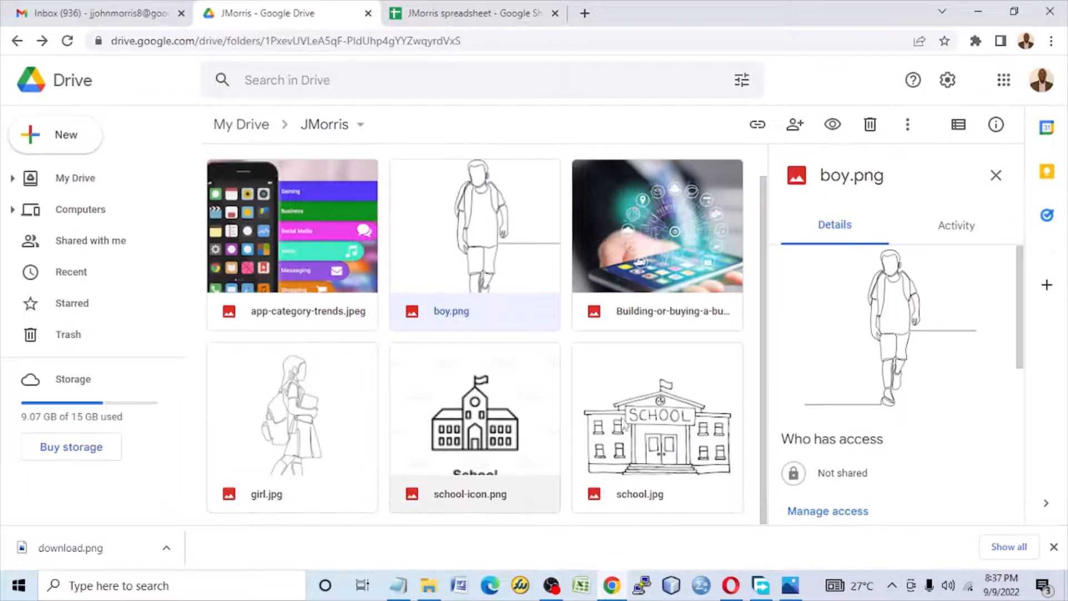
pyautogui.click(680, 430)
pyautogui.rightClick(679, 428)
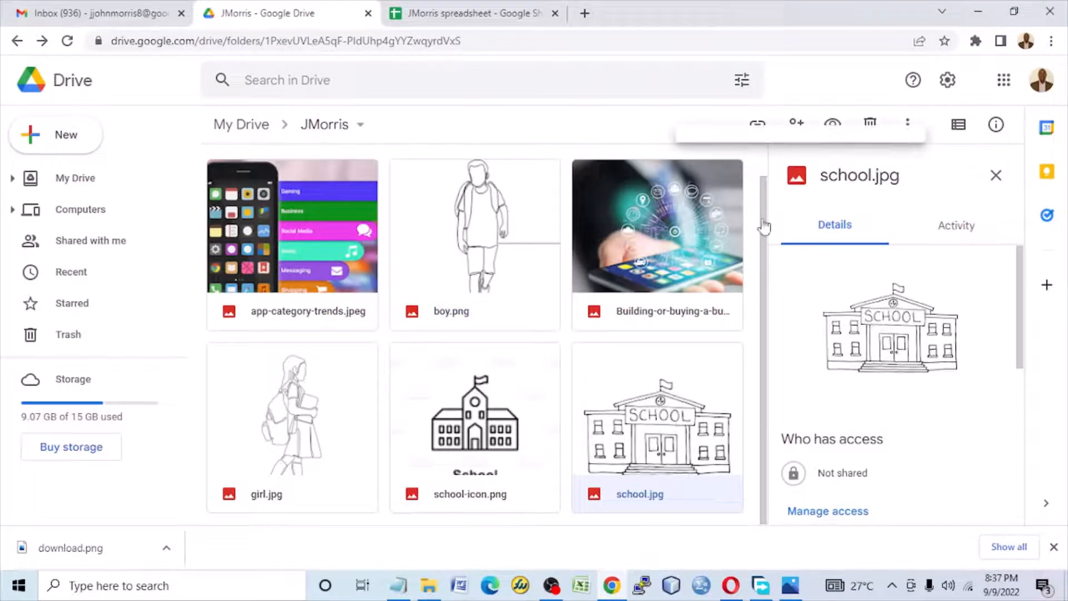
pyautogui.click(661, 442)
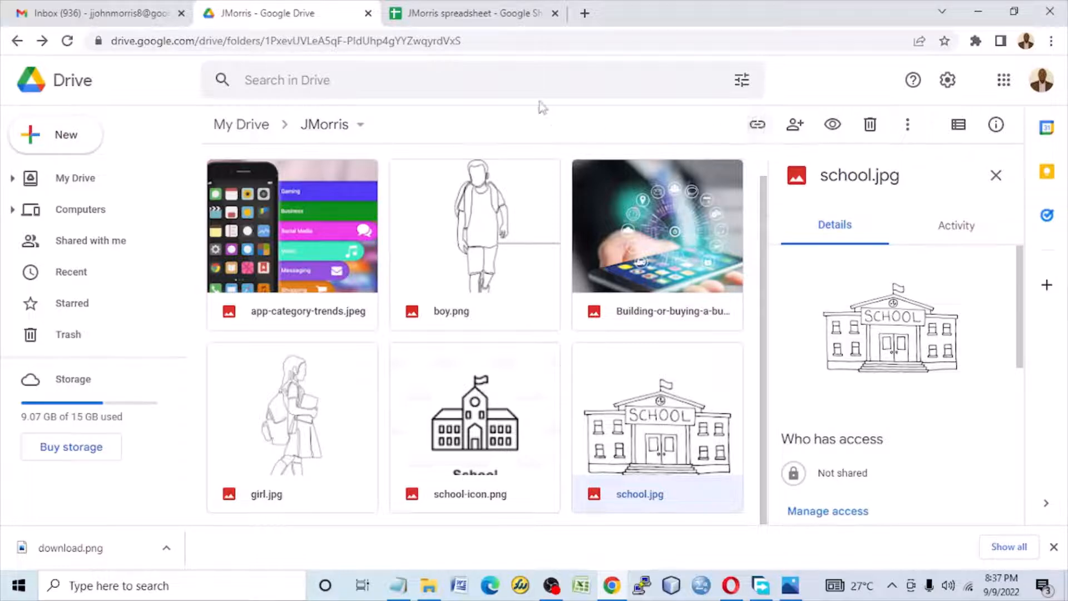
pyautogui.click(479, 13)
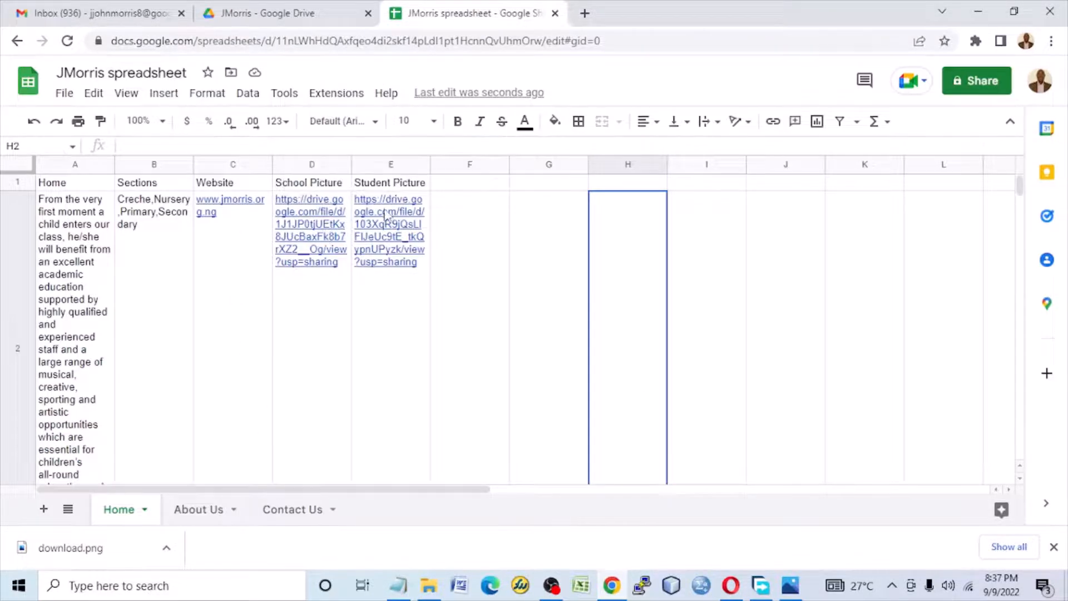
# Step: Check the link sharing options of girl.jpg in the JMorris Drive folder, then return to the picture links on the Home sheet
pyautogui.click(261, 13)
pyautogui.click(292, 425)
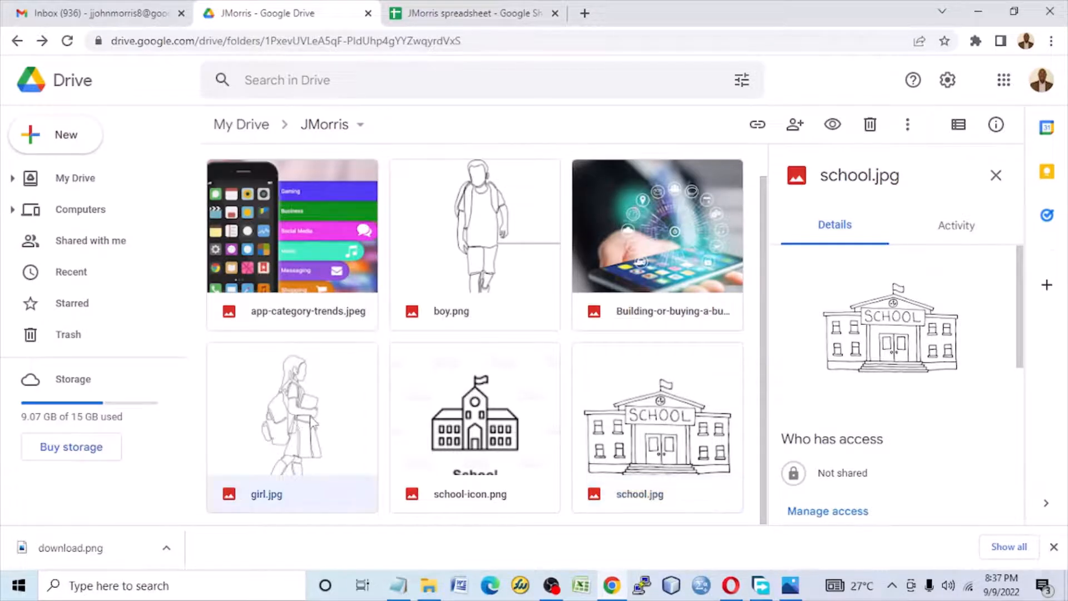
pyautogui.click(758, 125)
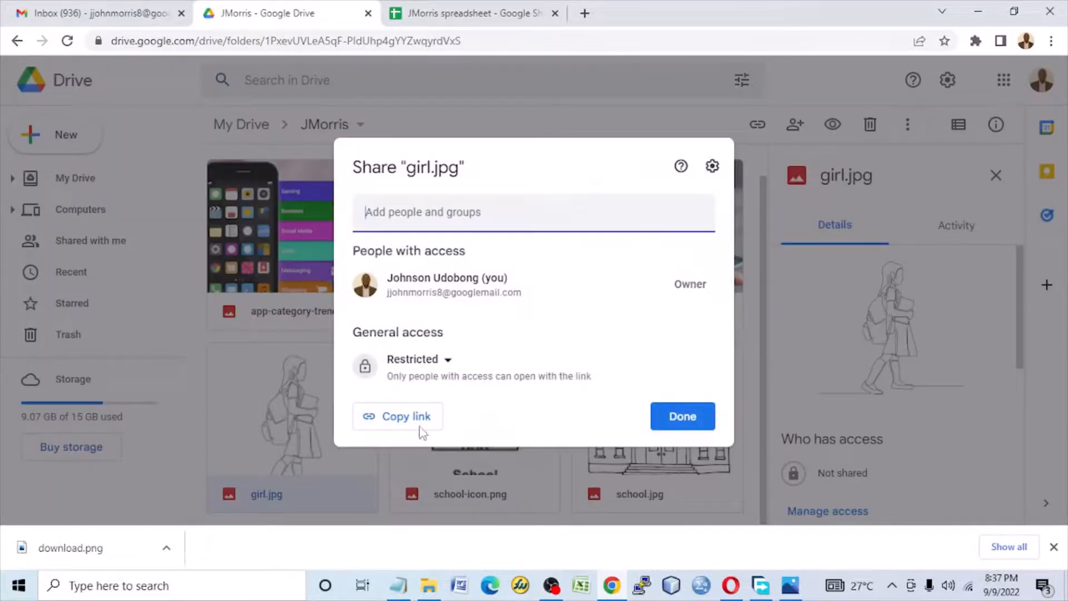
pyautogui.click(682, 415)
pyautogui.click(479, 13)
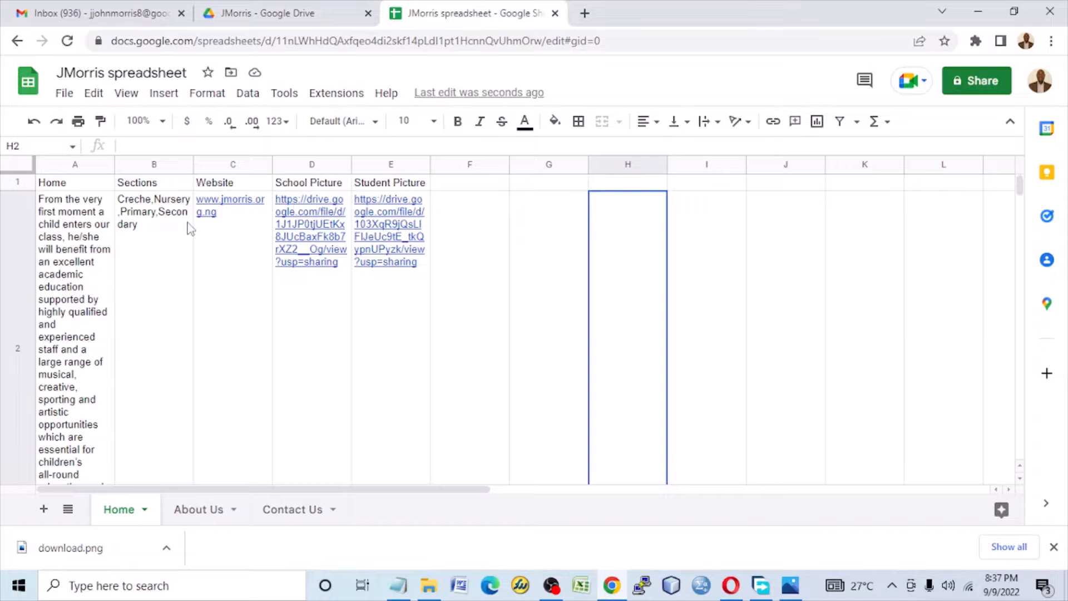
pyautogui.moveTo(366, 219)
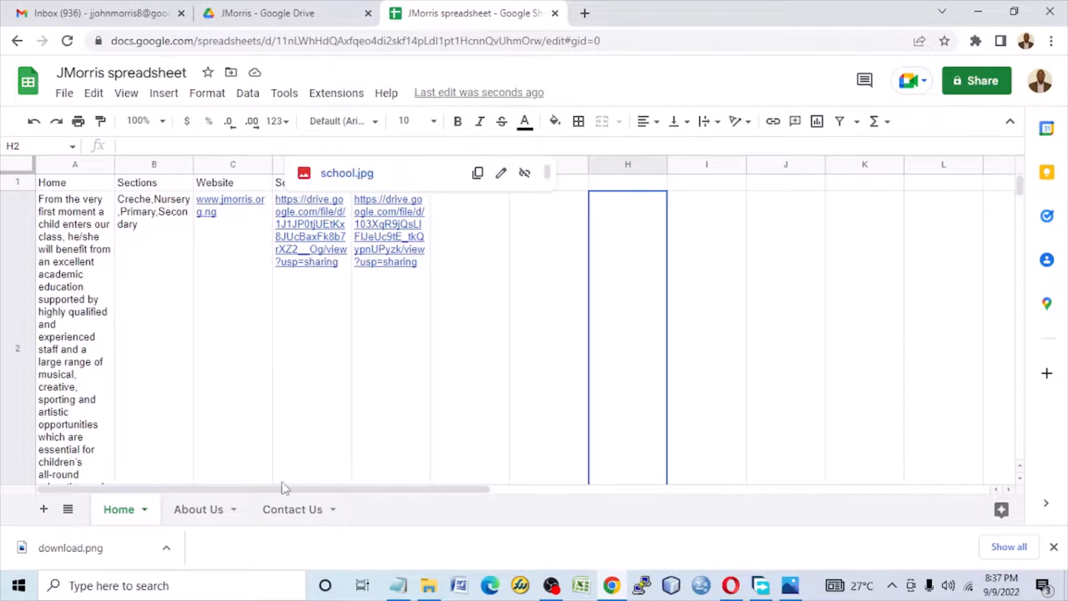
# Step: Compare the About Us sheet with the About Us, Our Goal and Student Picture[boy] entries in Design.txt
pyautogui.click(198, 515)
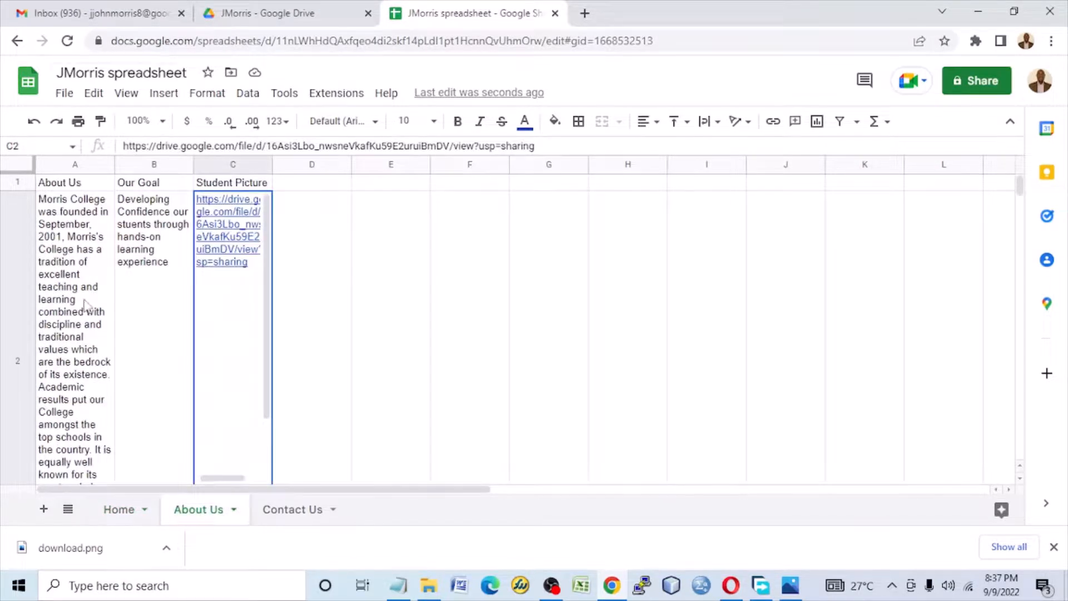
pyautogui.click(398, 586)
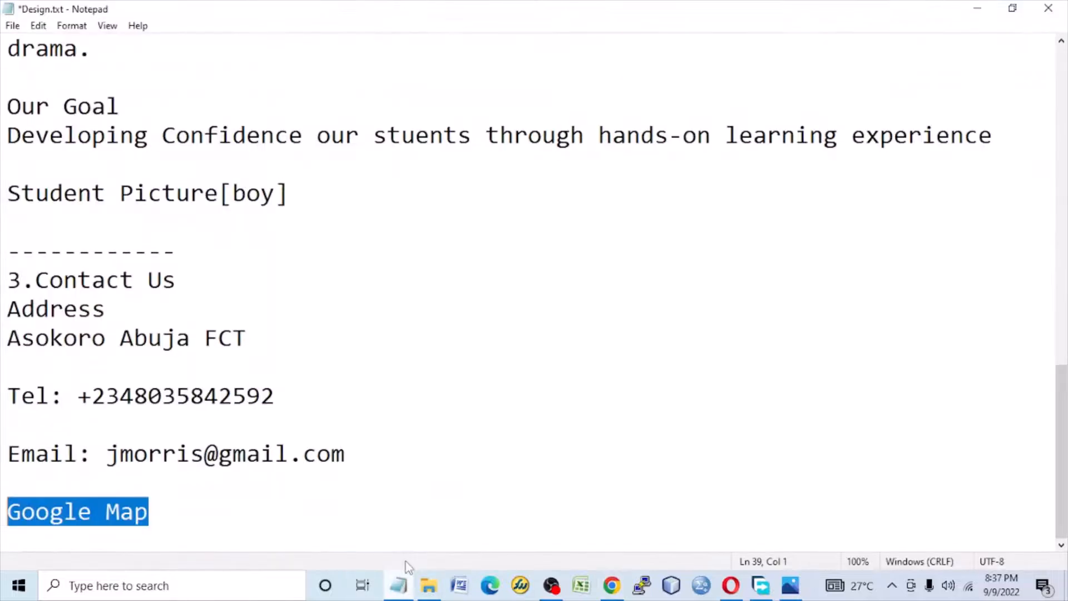
pyautogui.scroll(7, 143, 299)
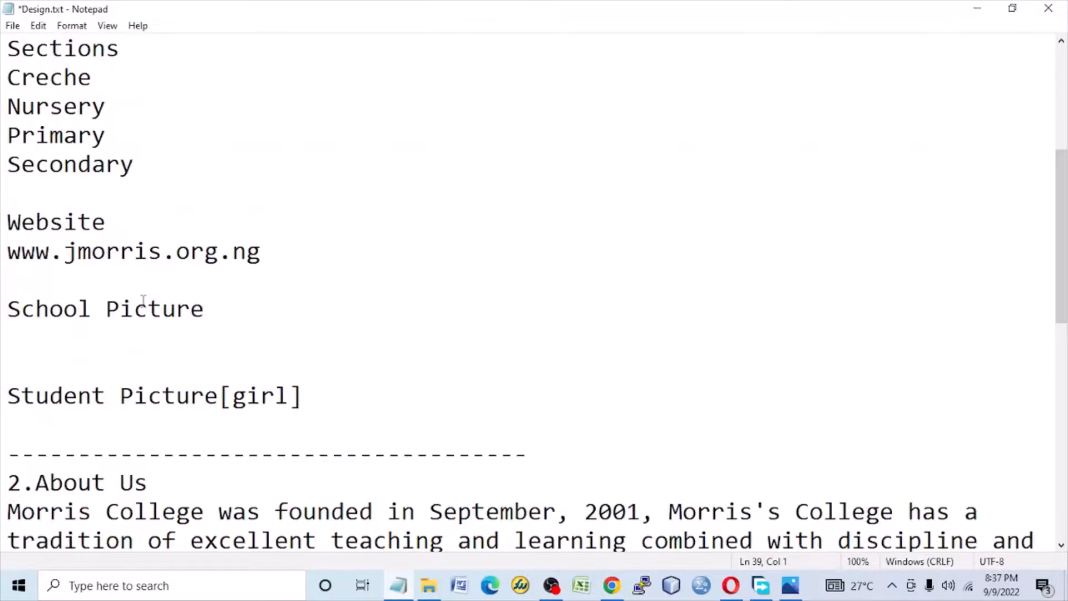
pyautogui.scroll(4, 143, 301)
pyautogui.scroll(-7, 412, 278)
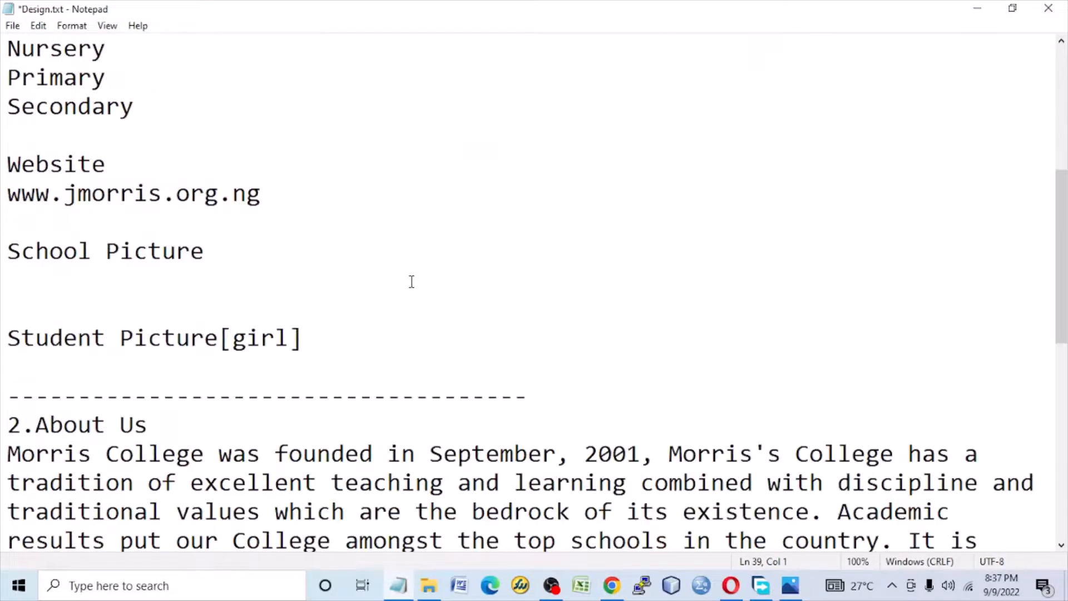
pyautogui.moveTo(106, 341); pyautogui.dragTo(22, 193)
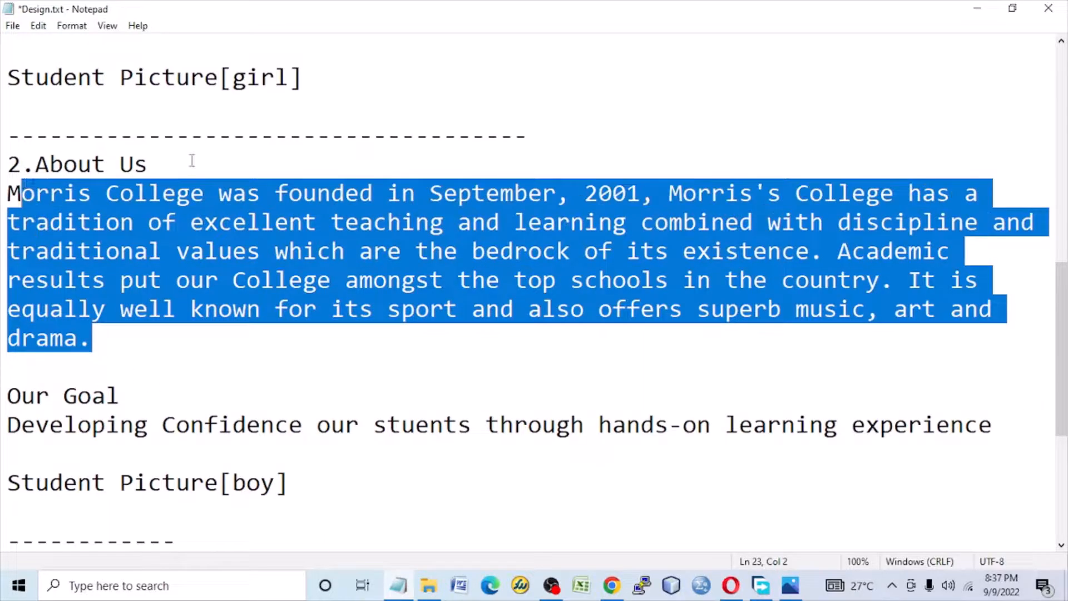
pyautogui.click(970, 15)
pyautogui.moveTo(144, 445); pyautogui.dragTo(35, 402)
pyautogui.moveTo(287, 485); pyautogui.dragTo(6, 483)
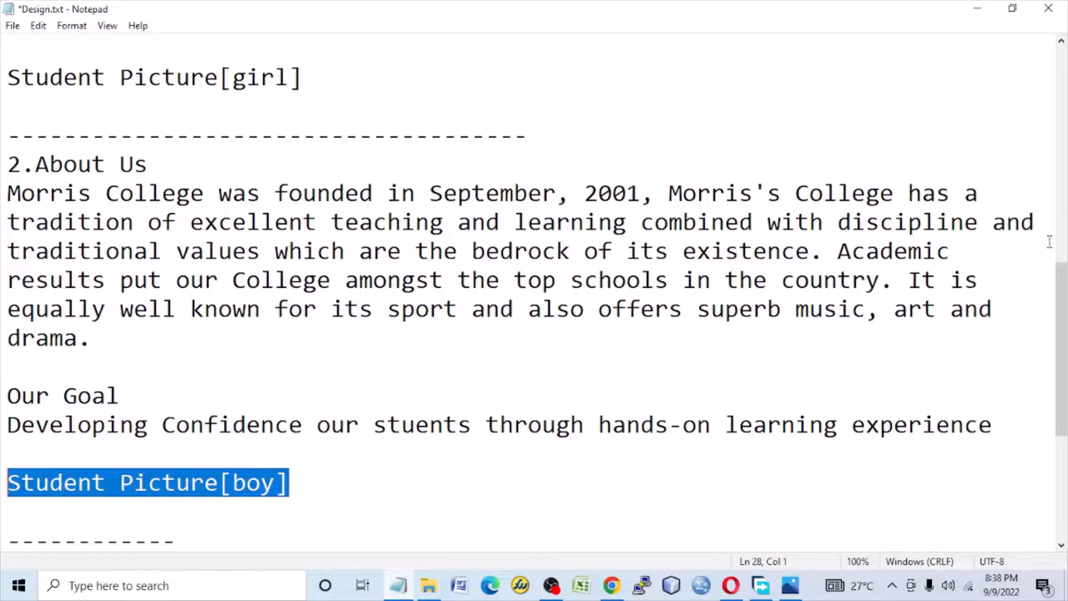
pyautogui.click(976, 9)
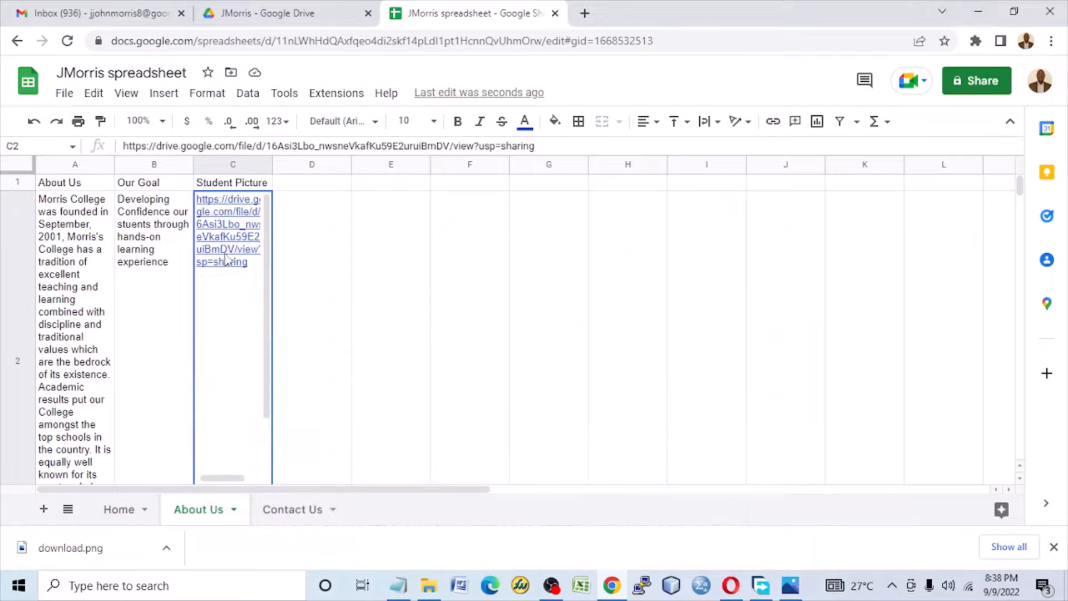
# Step: Check the link sharing options of boy.png in the JMorris Drive folder and return to JMorris spreadsheet
pyautogui.click(328, 14)
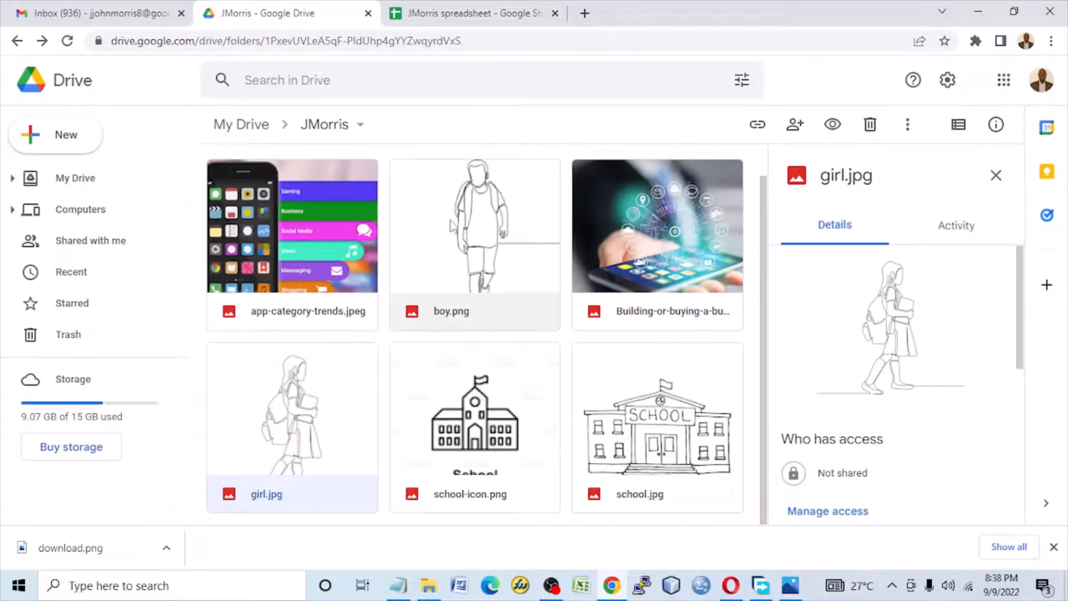
pyautogui.click(465, 219)
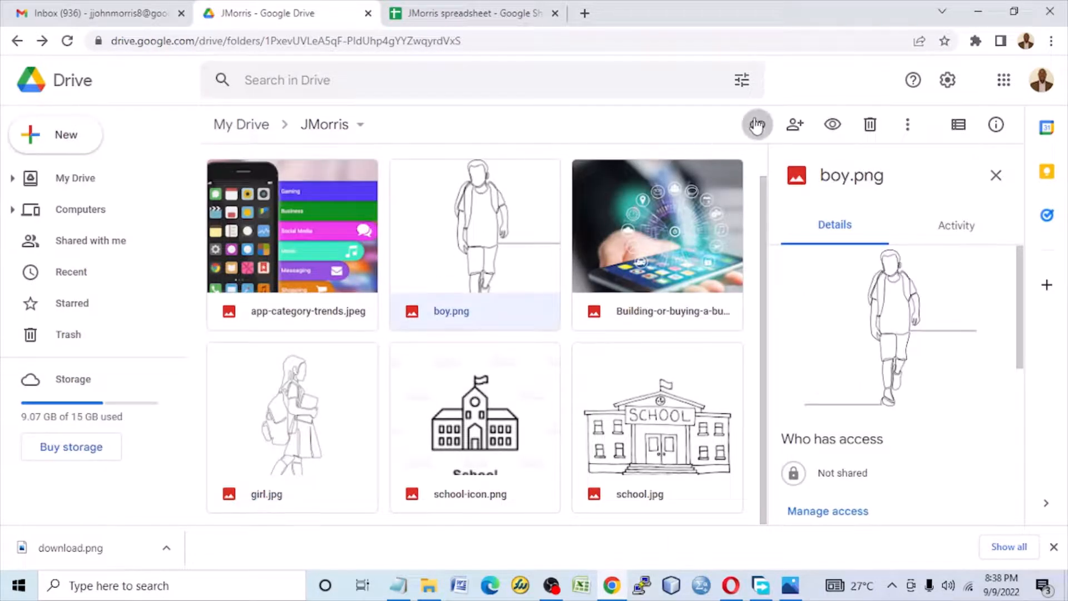
pyautogui.press('.')
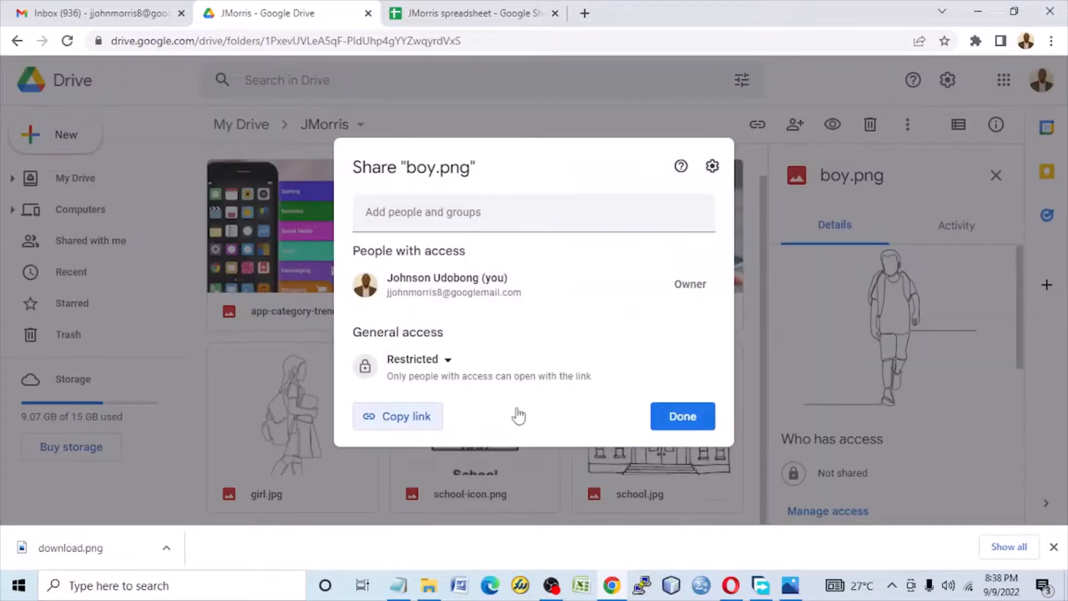
pyautogui.click(682, 417)
pyautogui.click(517, 7)
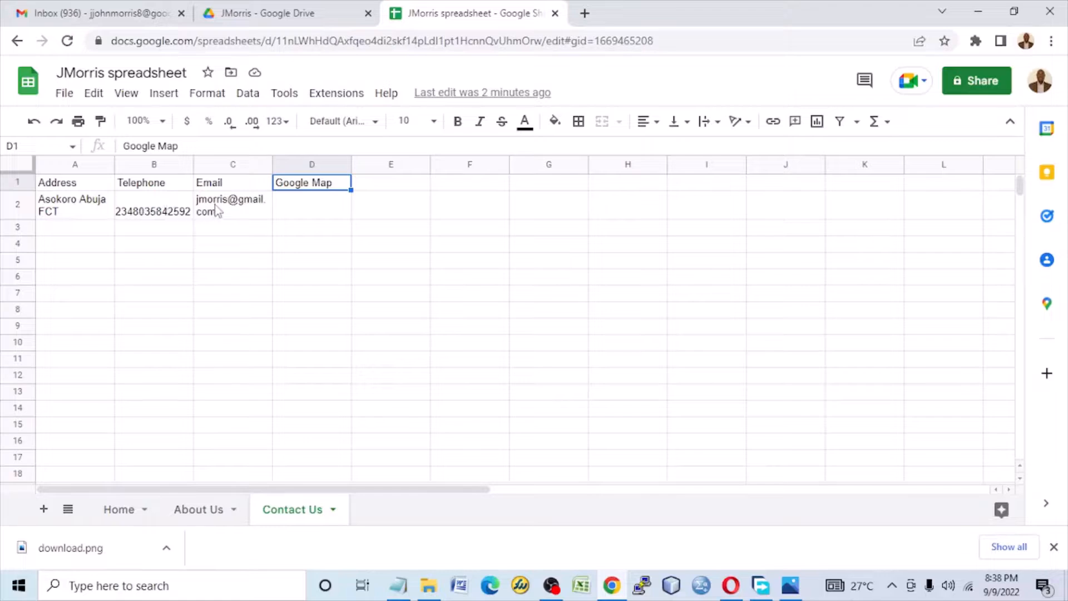
# Step: Set the text wrapping of the telephone number in cell B2 of the Contact Us sheet and align it to the top
pyautogui.click(167, 209)
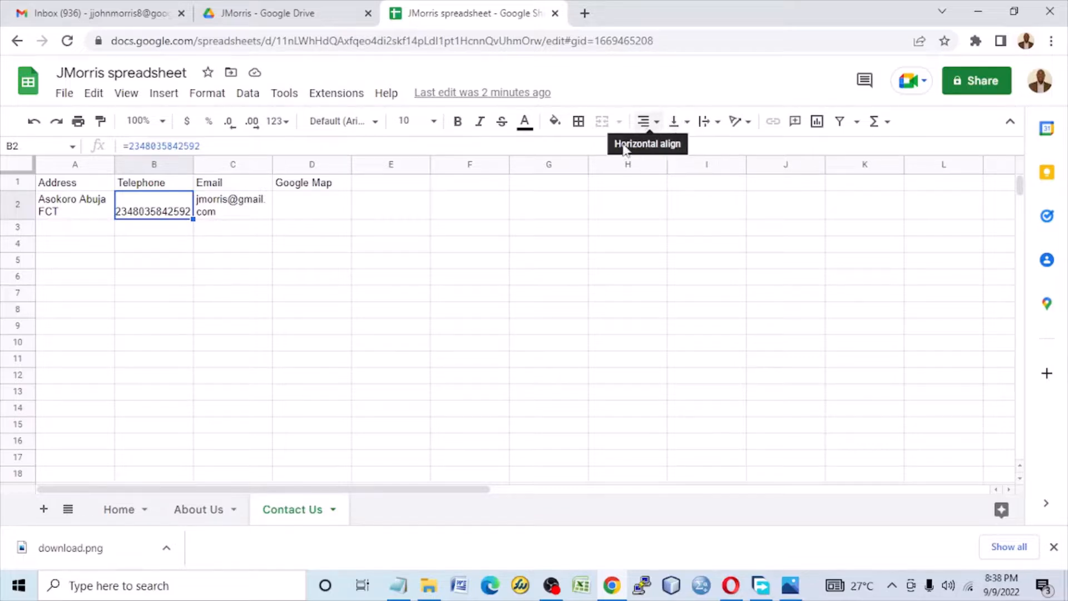
pyautogui.click(712, 124)
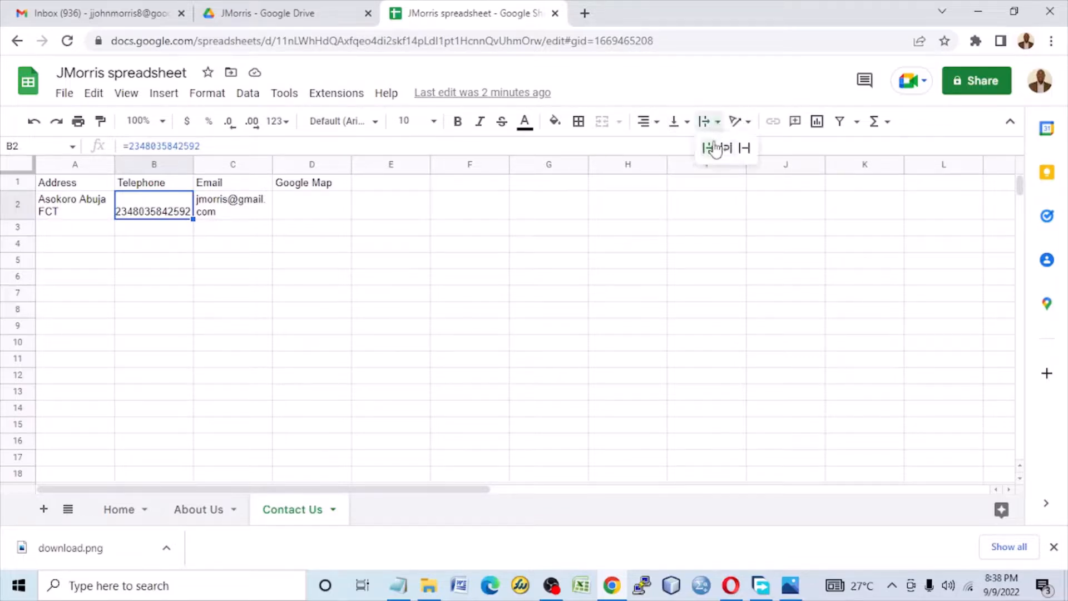
pyautogui.click(714, 148)
pyautogui.click(685, 130)
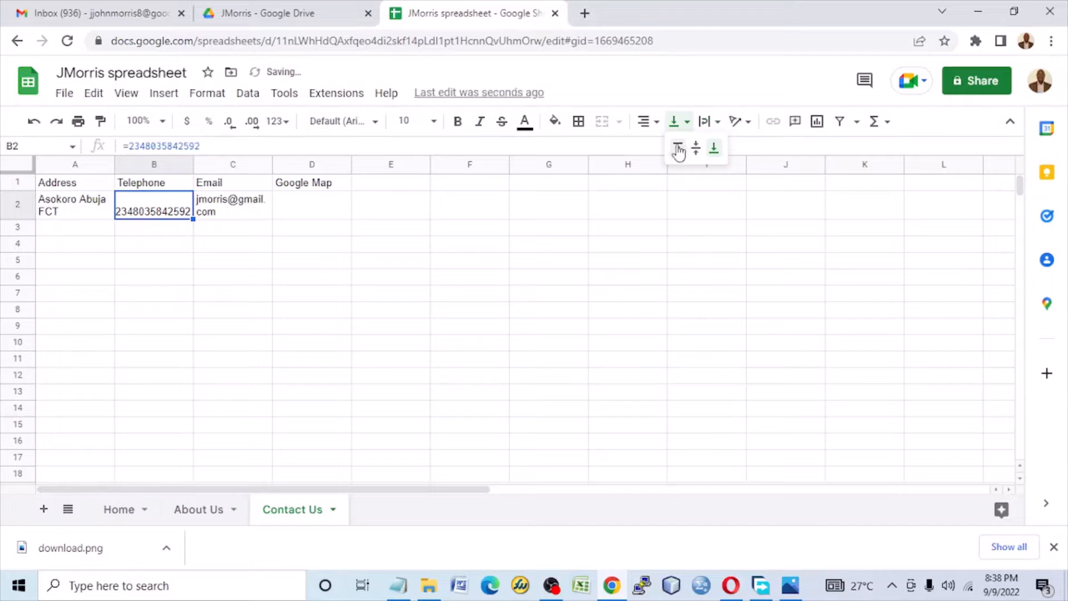
pyautogui.click(678, 148)
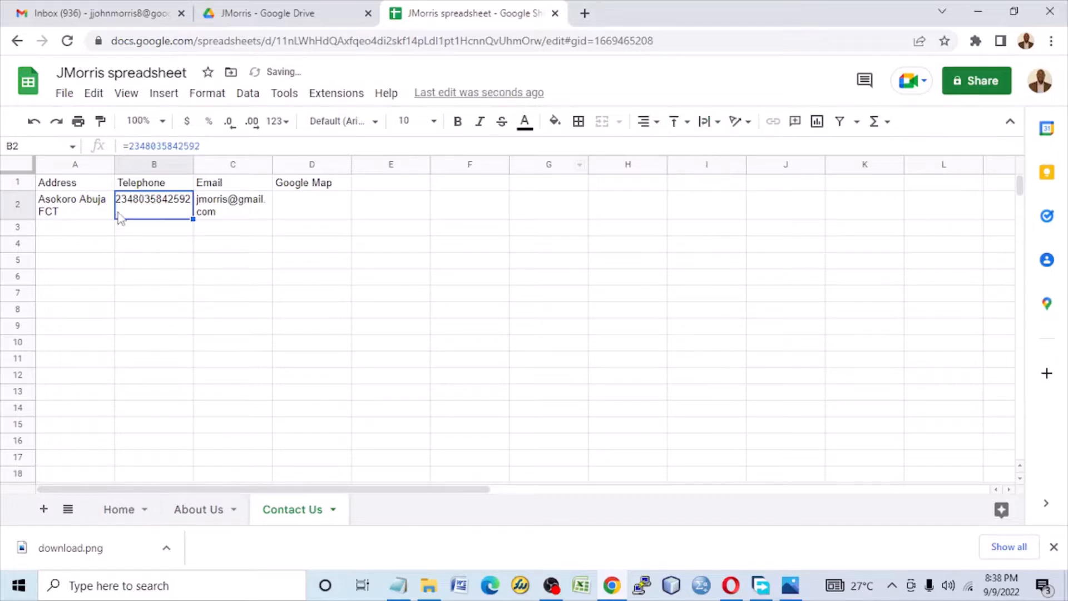
pyautogui.click(239, 6)
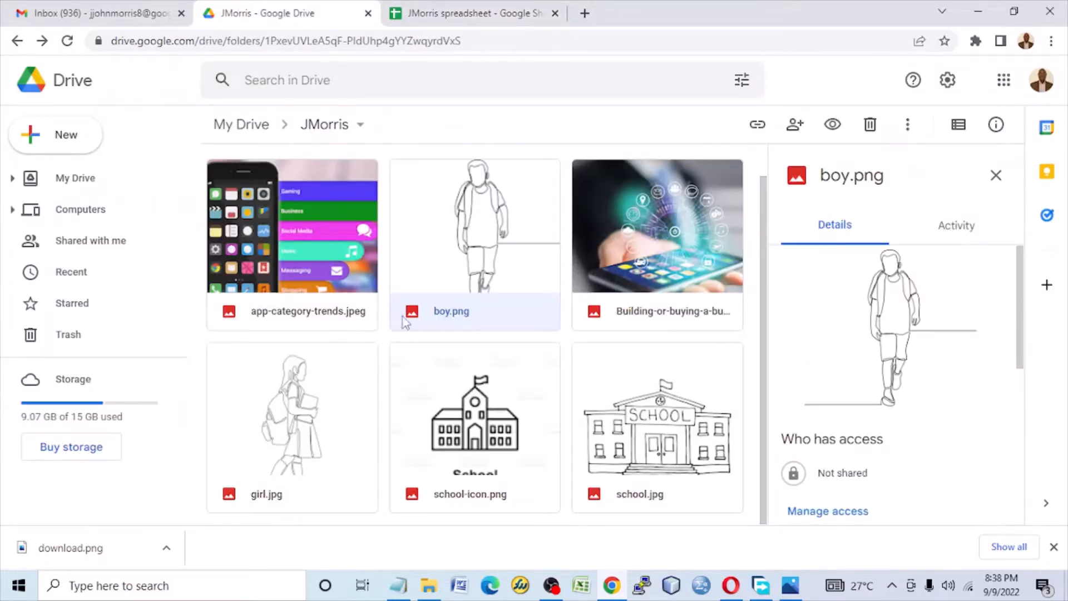
pyautogui.click(458, 10)
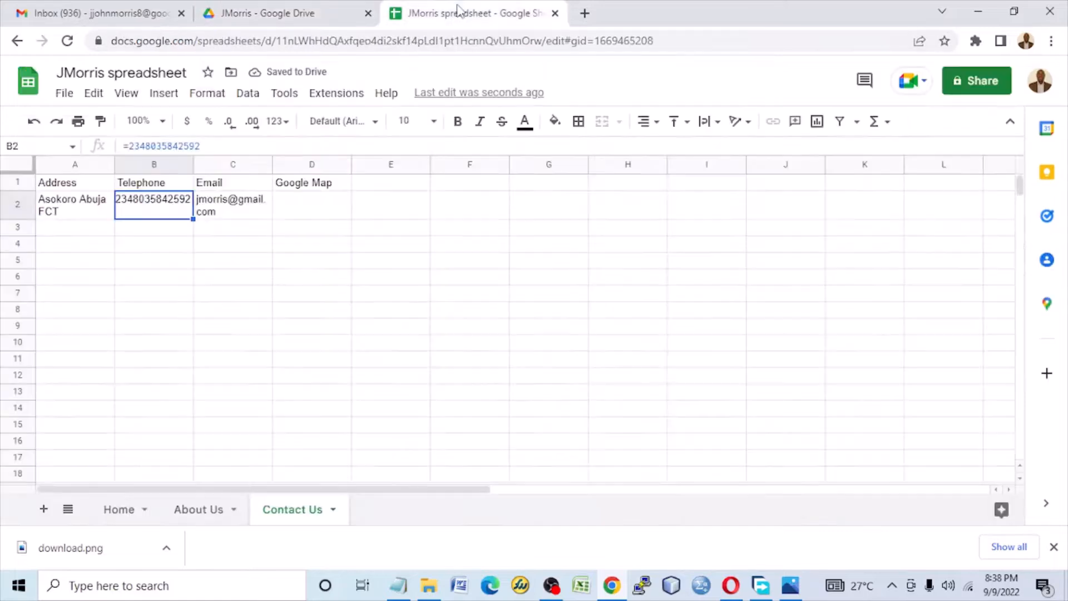
pyautogui.click(122, 517)
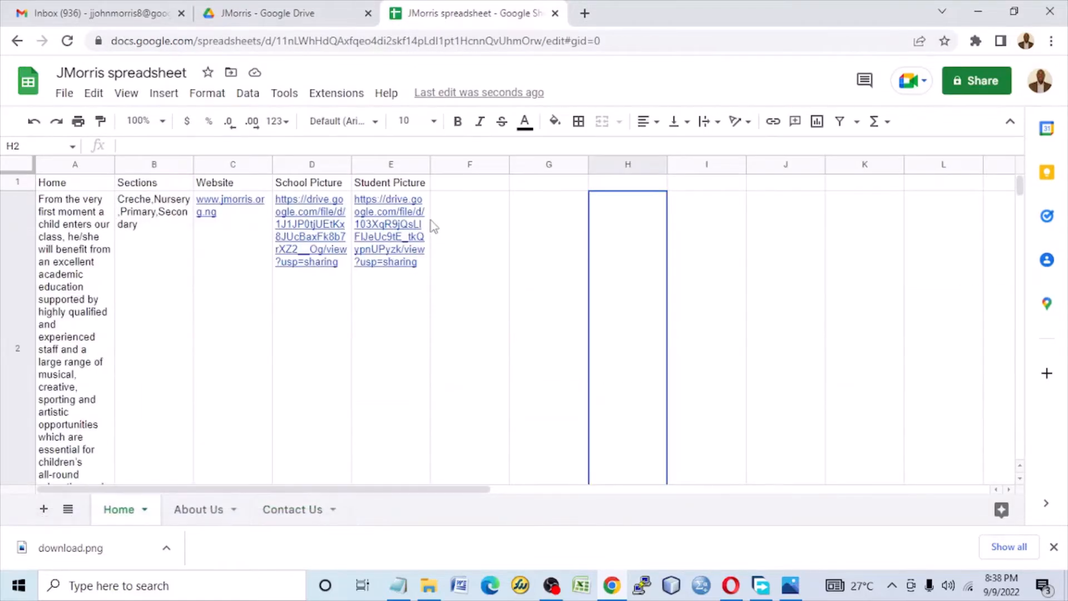
pyautogui.click(210, 510)
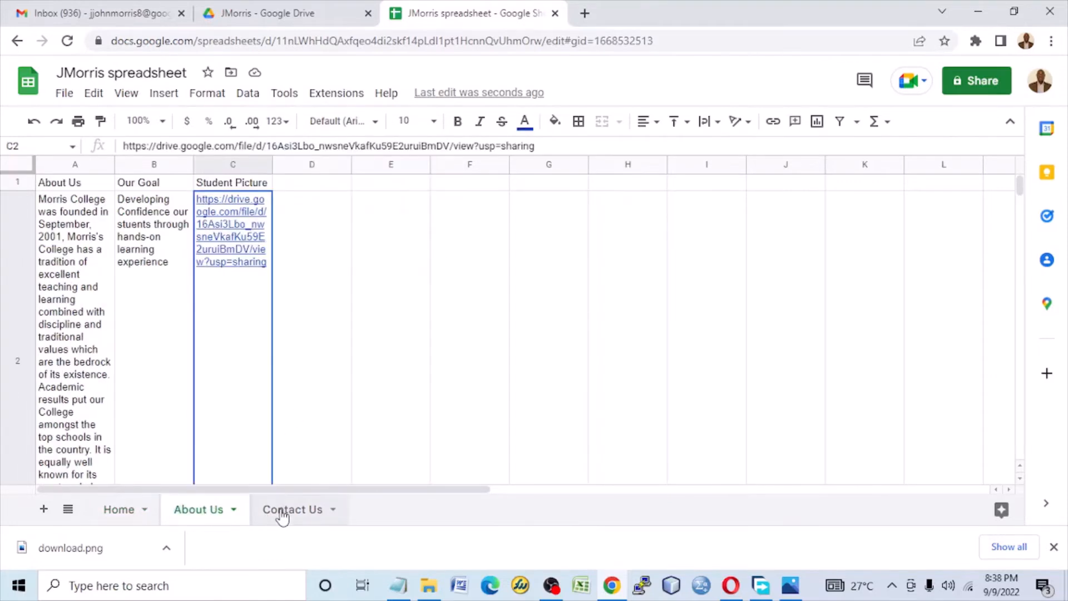
pyautogui.click(282, 516)
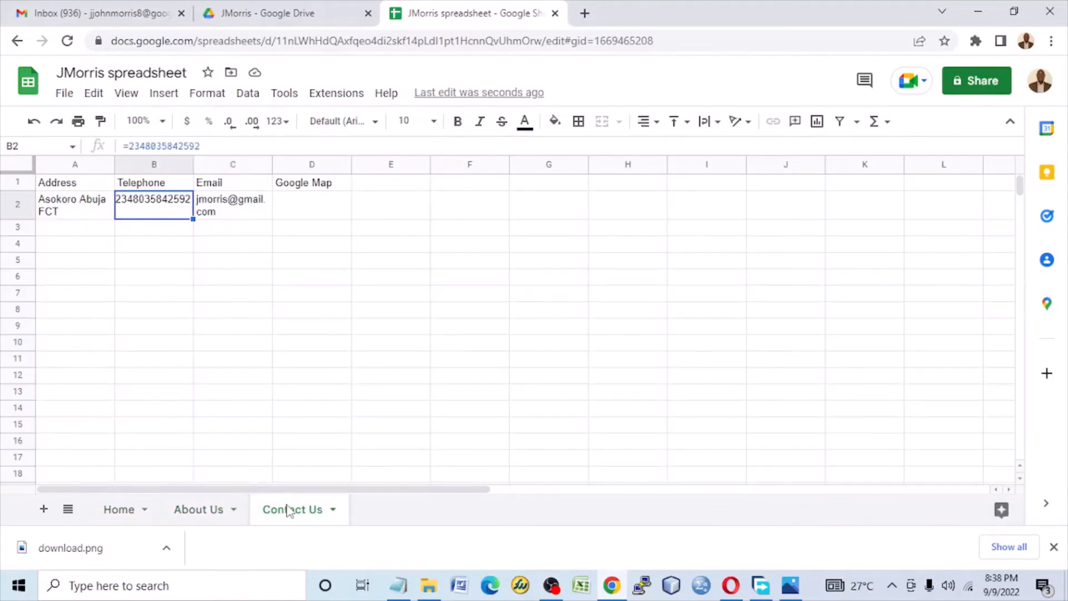